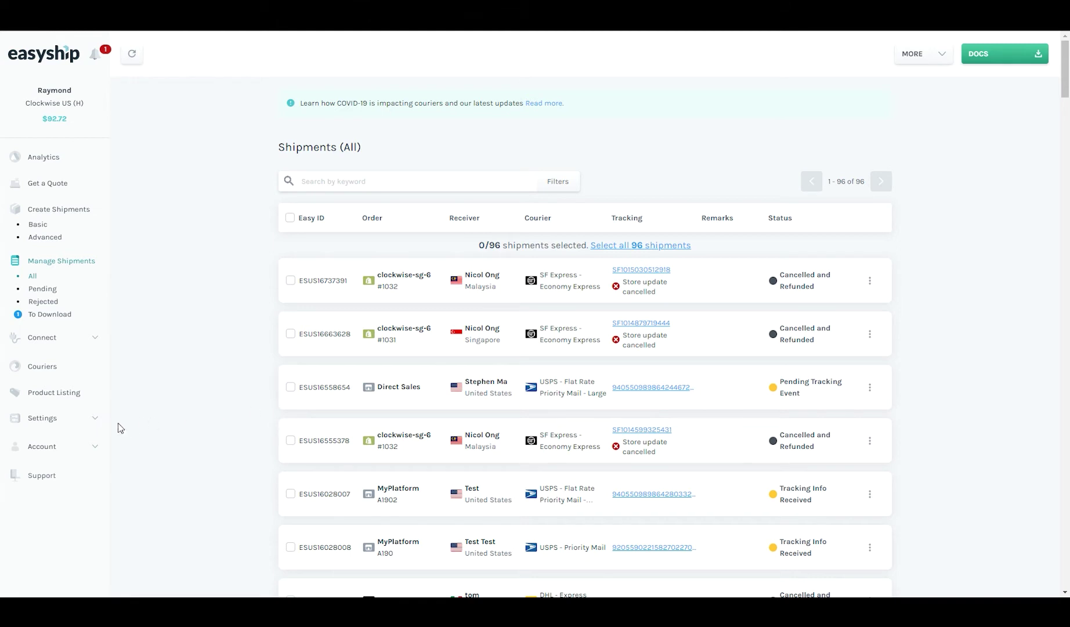
Under Customer Emails, switch on tracking emails, change the delay from 24 to 2 hours, and save.
left_click(88, 419)
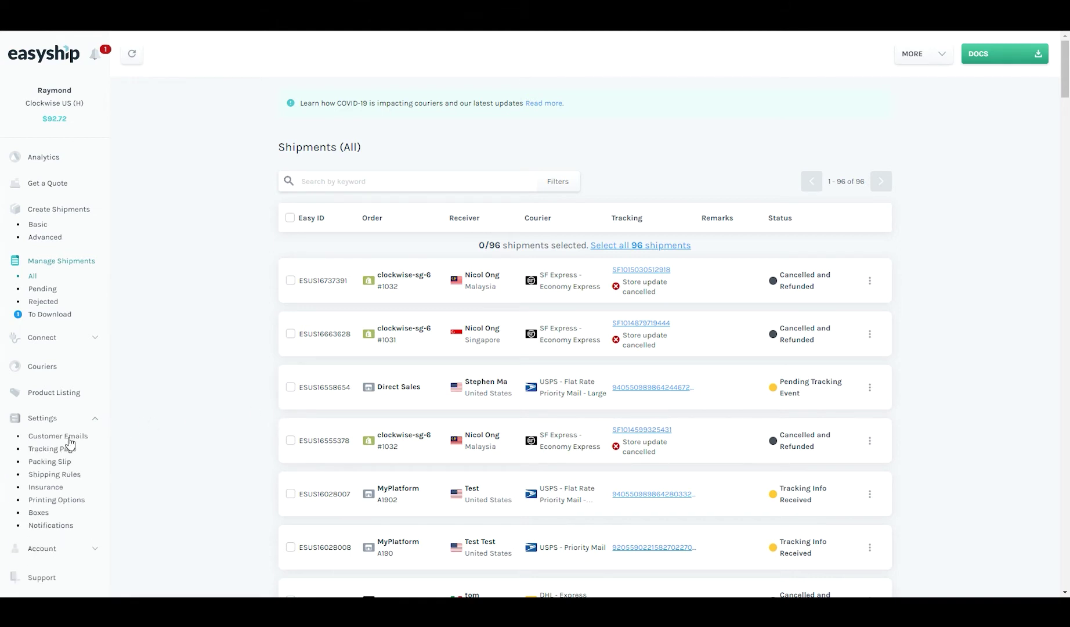
left_click(68, 438)
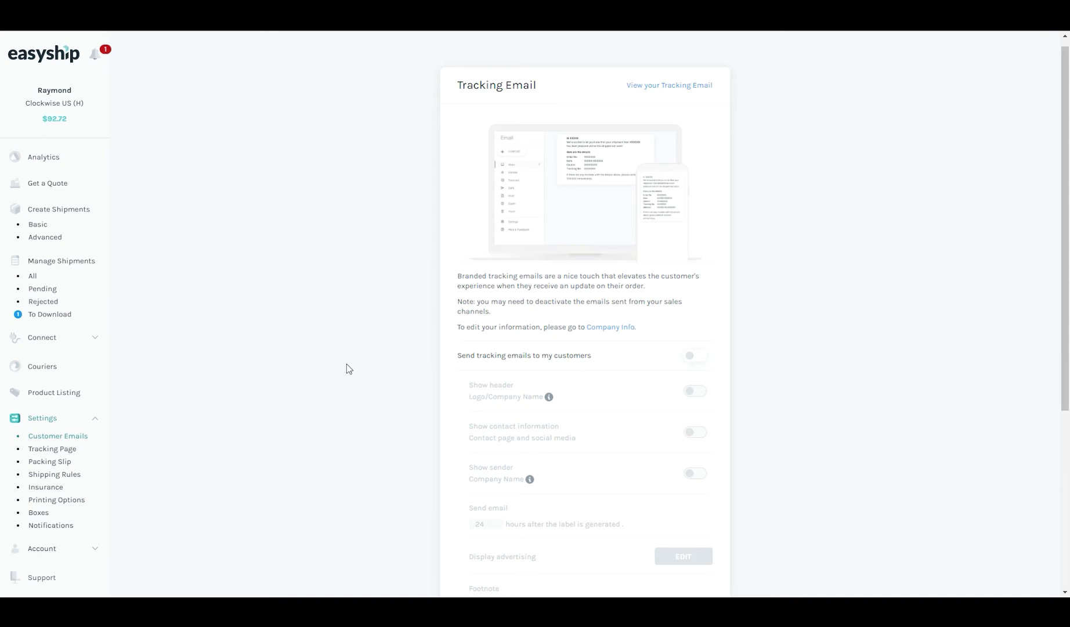
left_click(692, 357)
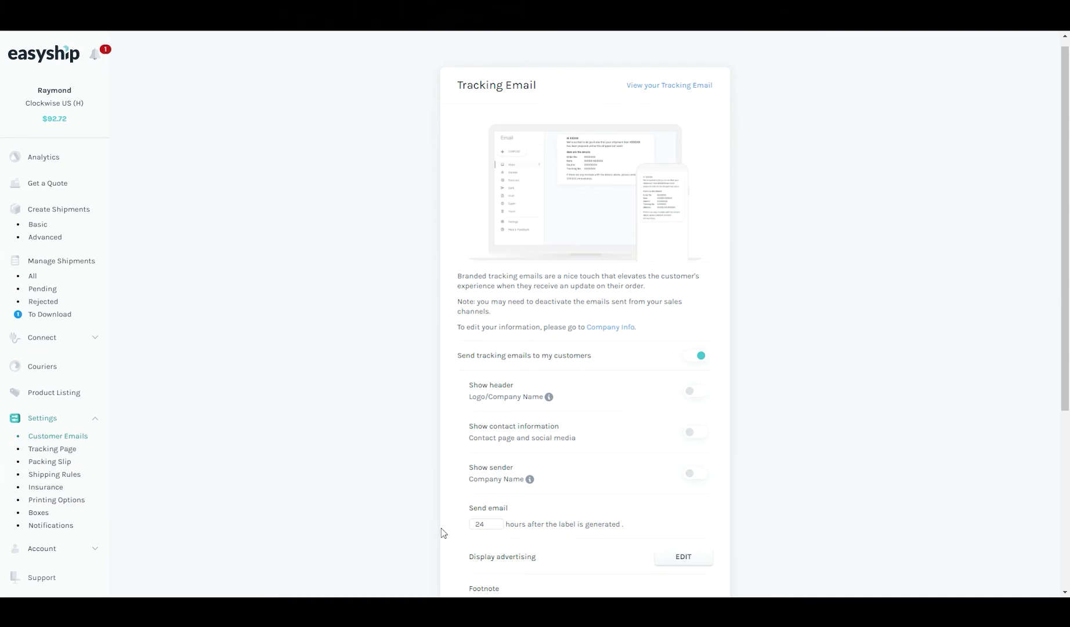
double_click(477, 523)
type("2")
scroll(442, 528, "down", 3)
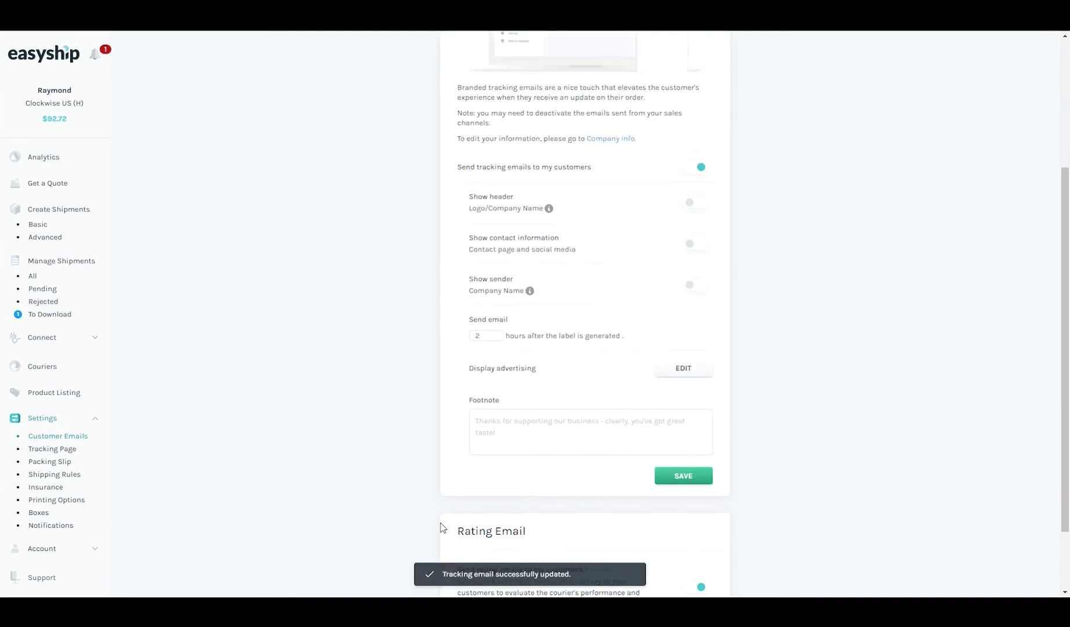
left_click(705, 484)
scroll(295, 346, "up", 1)
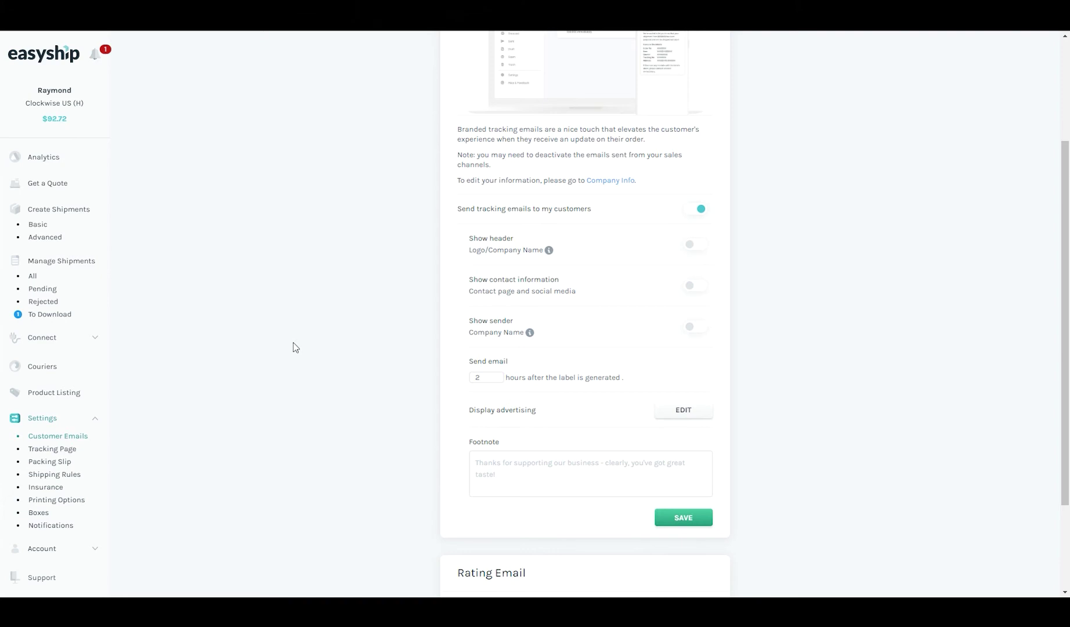
scroll(296, 364, "up", 3)
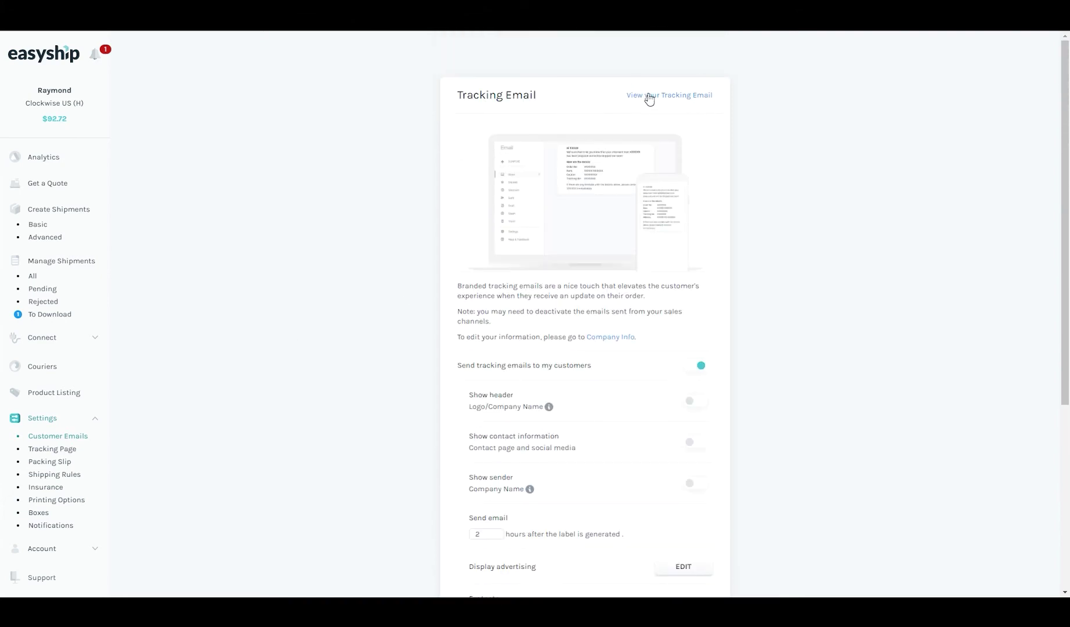
left_click(653, 103)
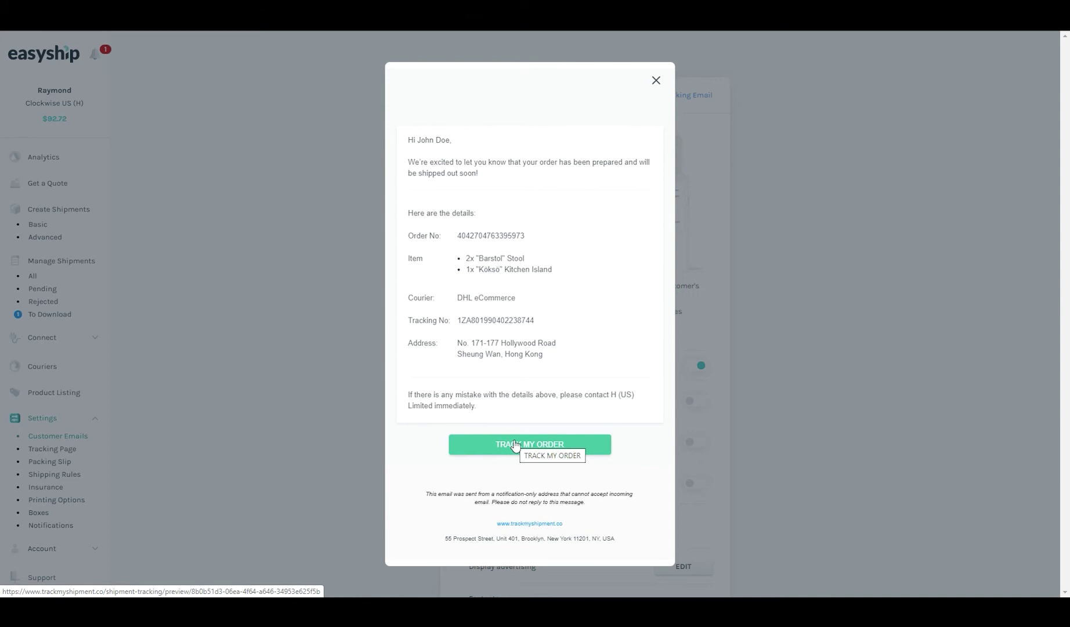
left_click(655, 82)
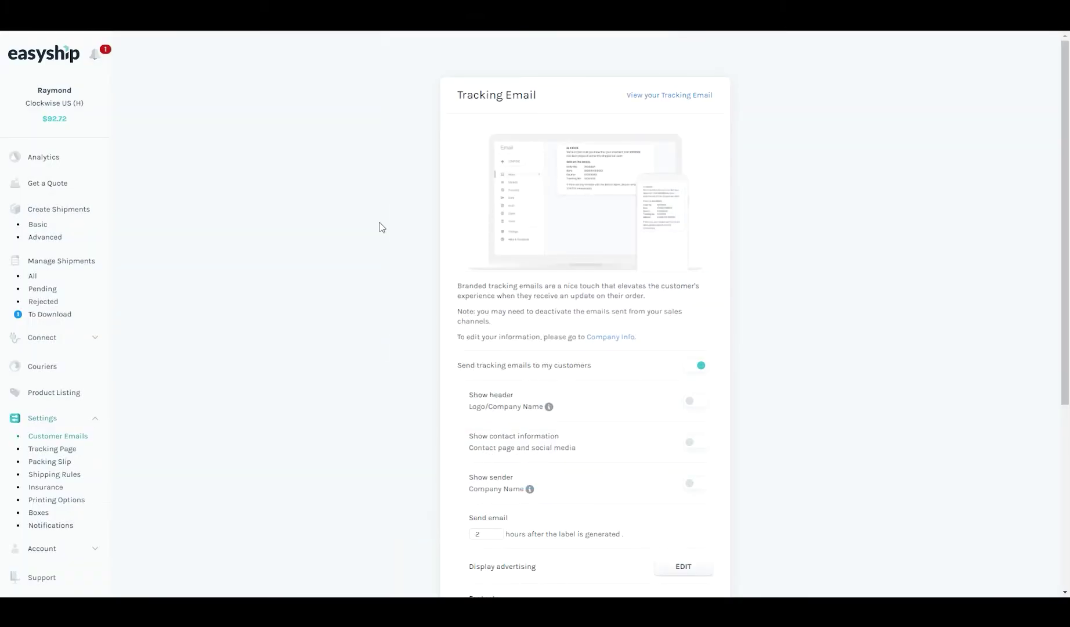
Open the Tracking Page settings and expand the preview's full tracking history.
left_click(43, 450)
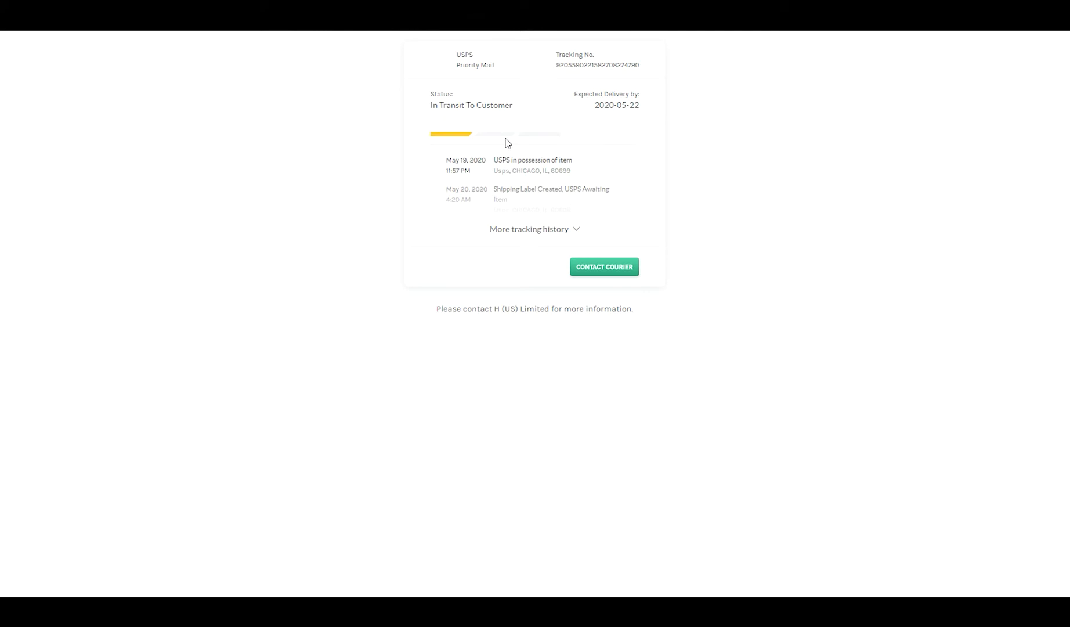
left_click(528, 235)
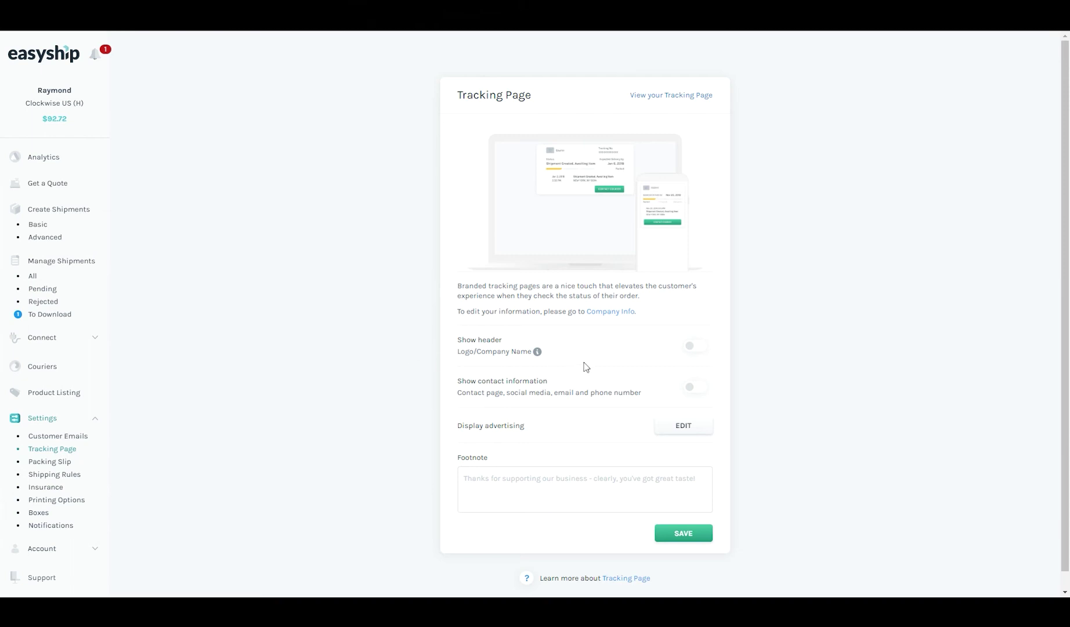
left_click(695, 348)
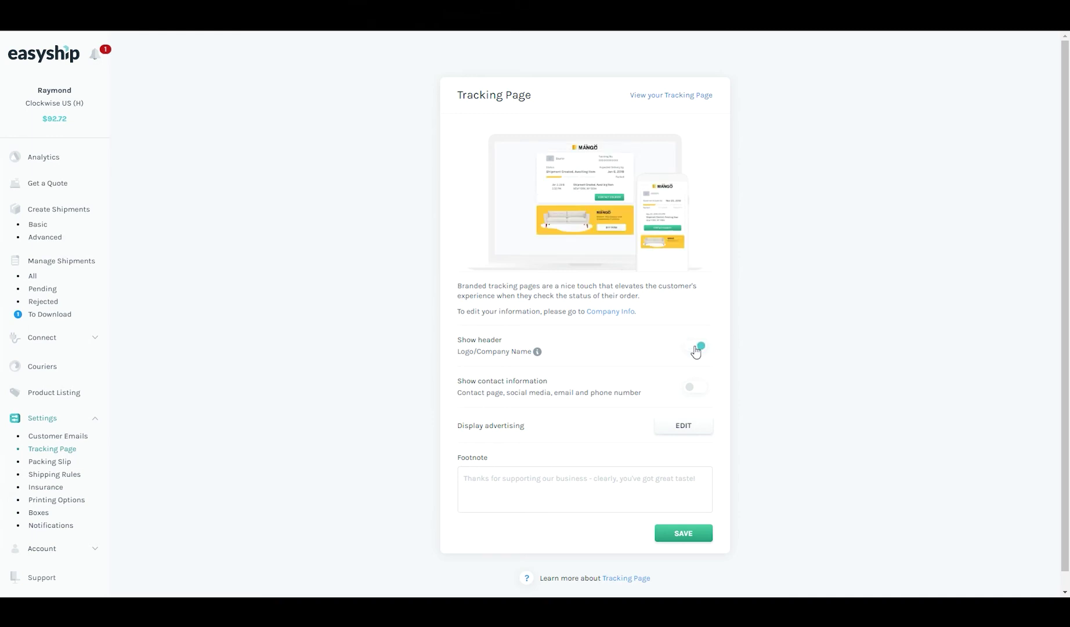
left_click(676, 99)
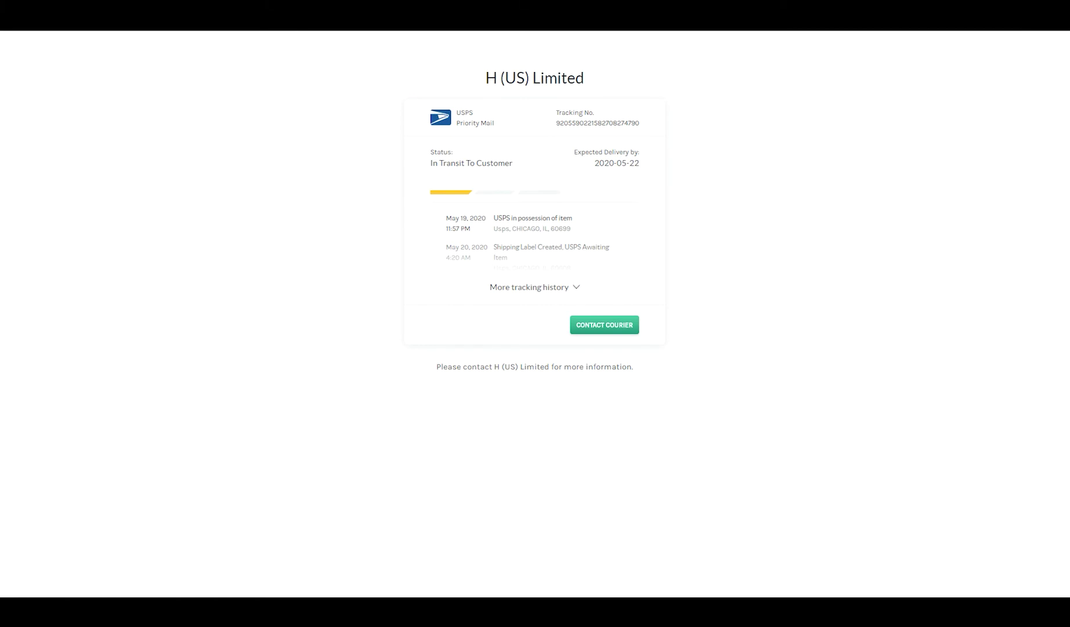
key("ctrl+w")
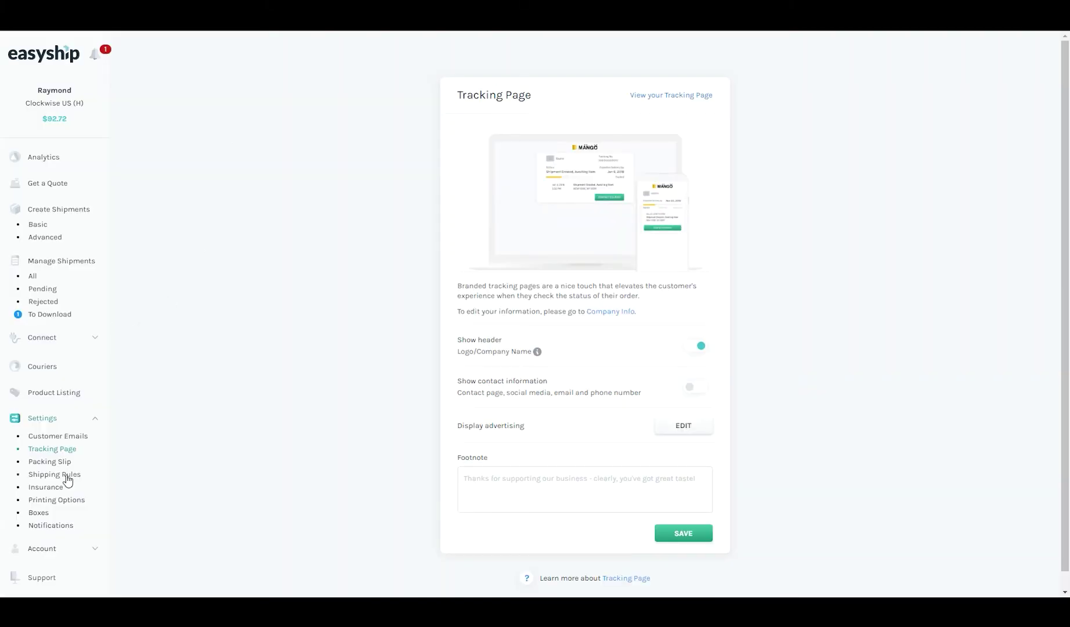
In Account > Company, upload test-logo from the assets folder as the logo and save.
left_click(42, 551)
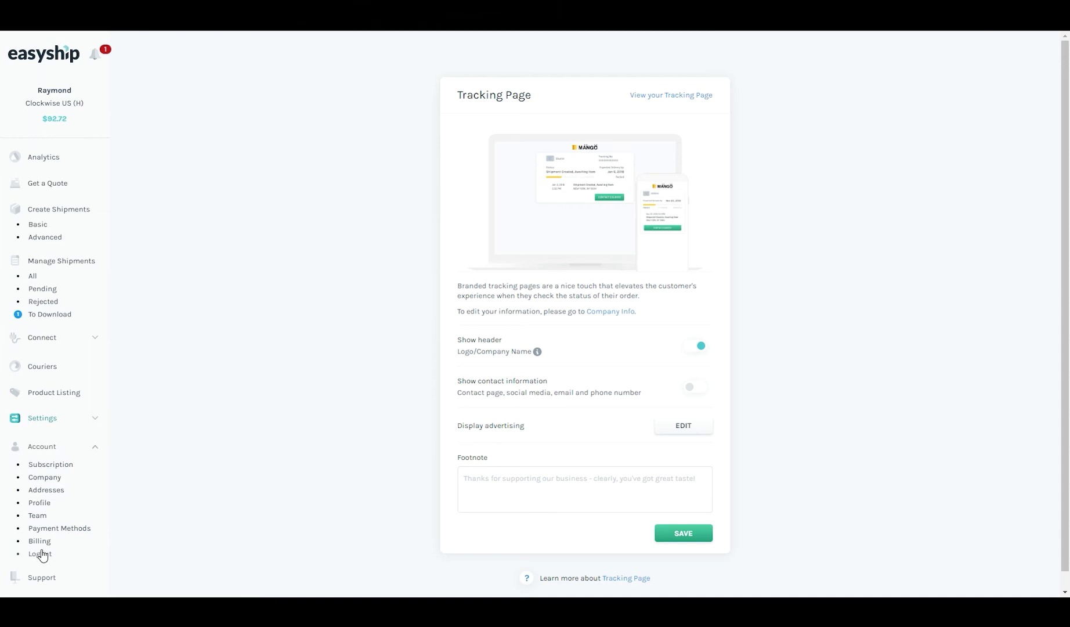
scroll(46, 481, "down", 1)
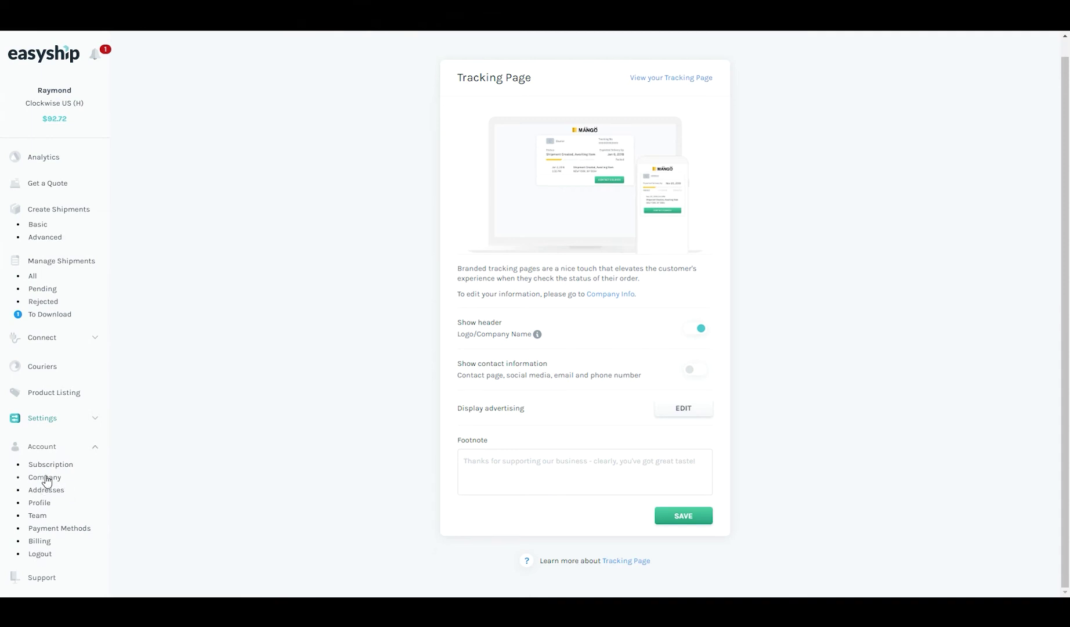
left_click(43, 479)
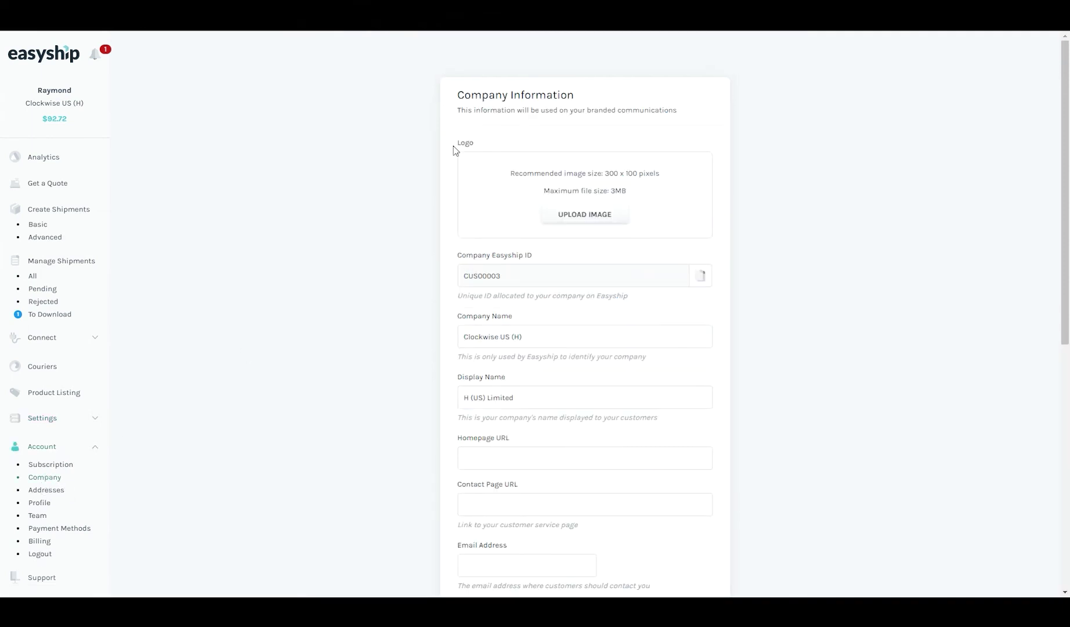
left_click(584, 215)
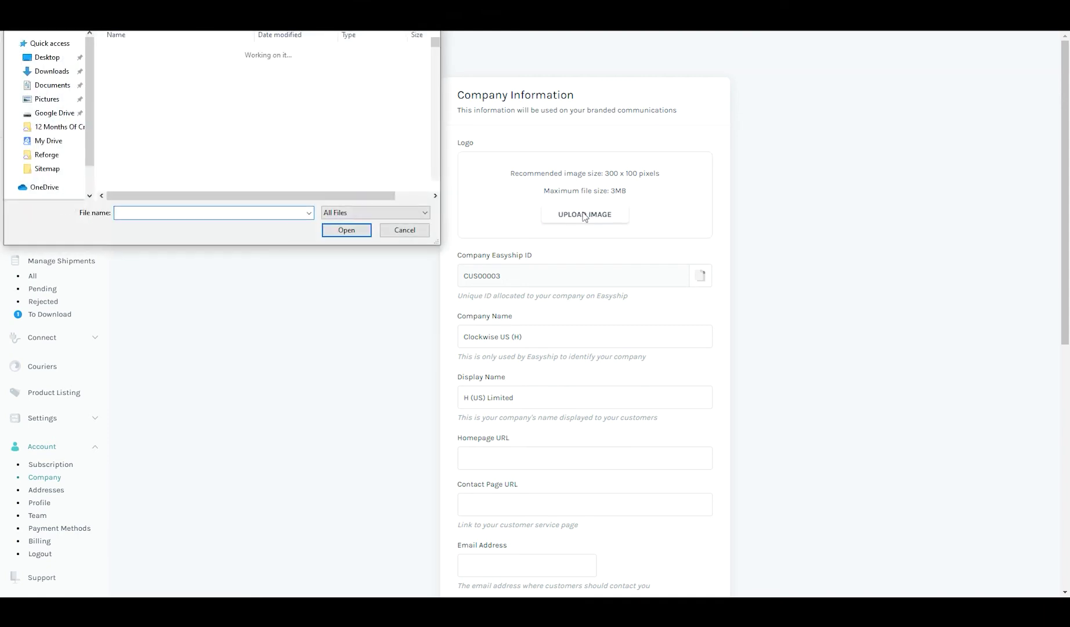
double_click(127, 116)
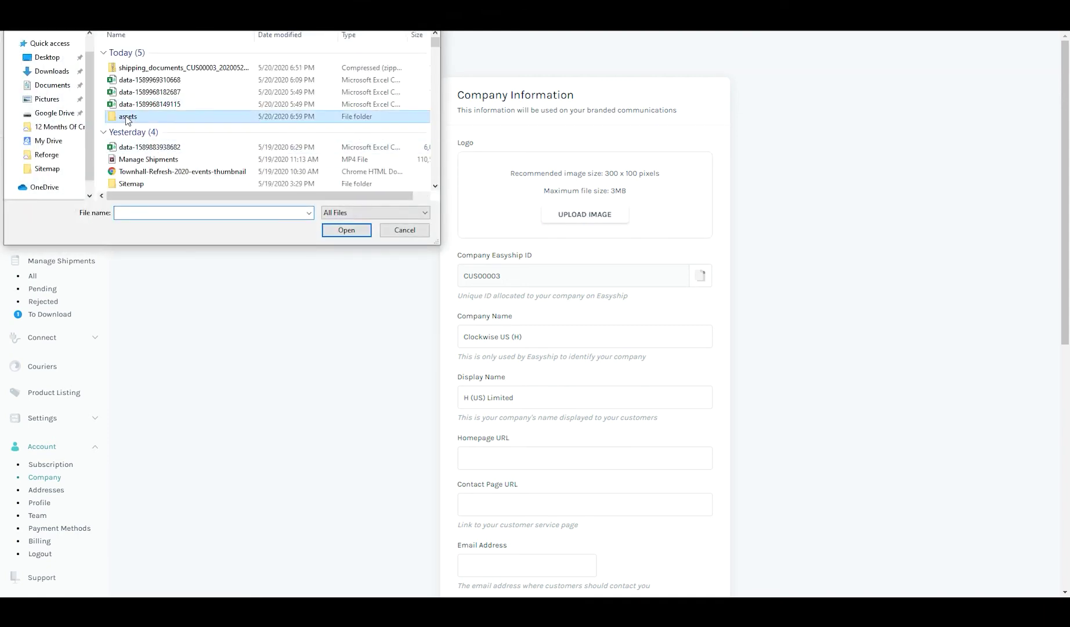
left_click(204, 66)
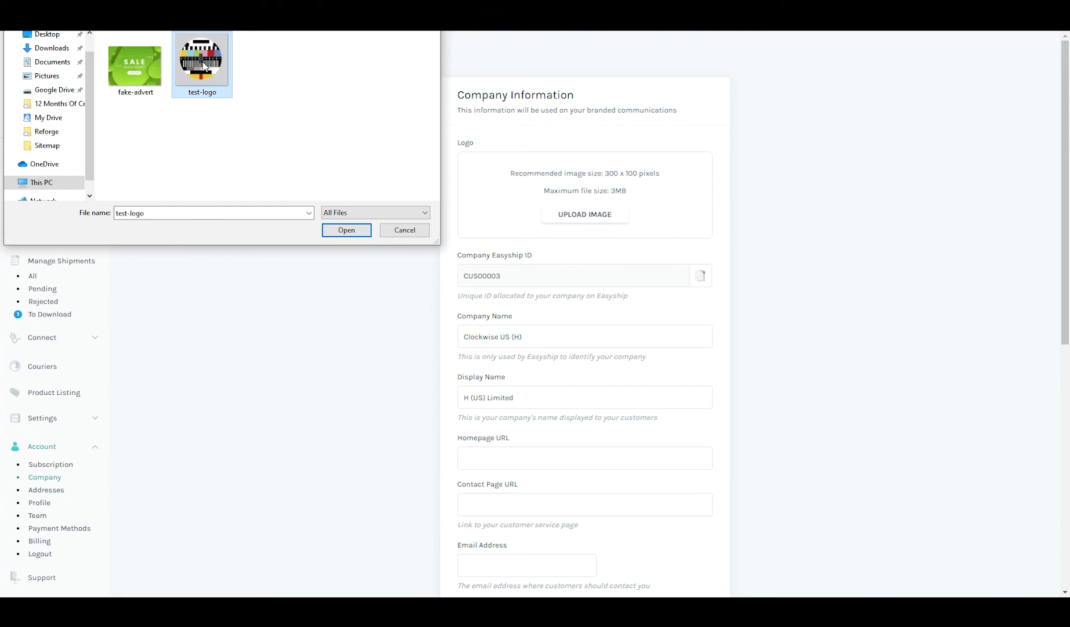
left_click(345, 235)
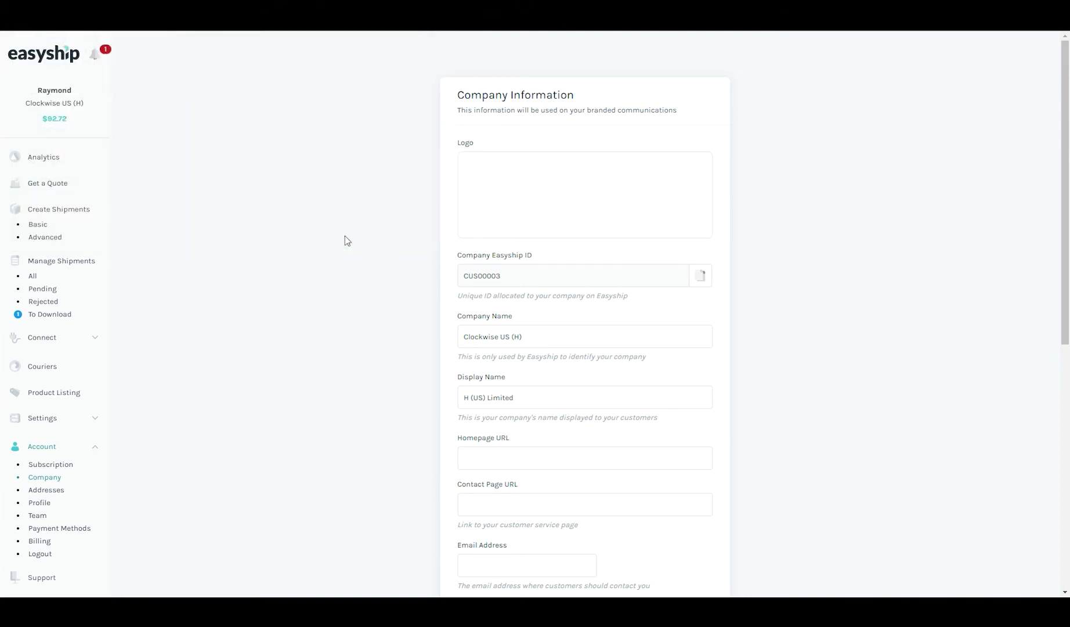
scroll(412, 206, "down", 1)
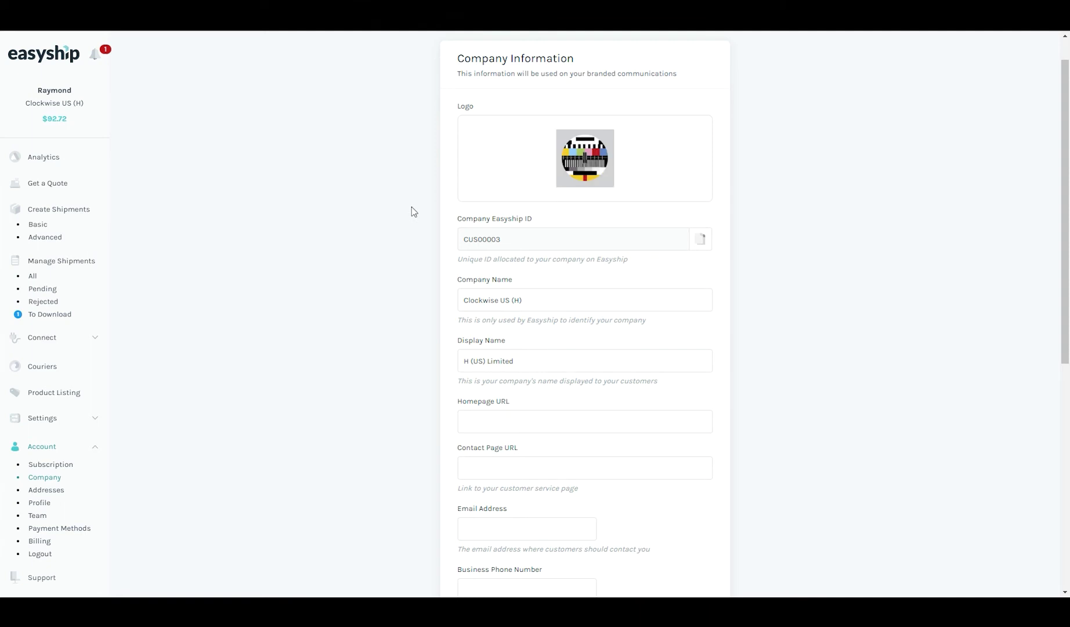
scroll(415, 293, "down", 7)
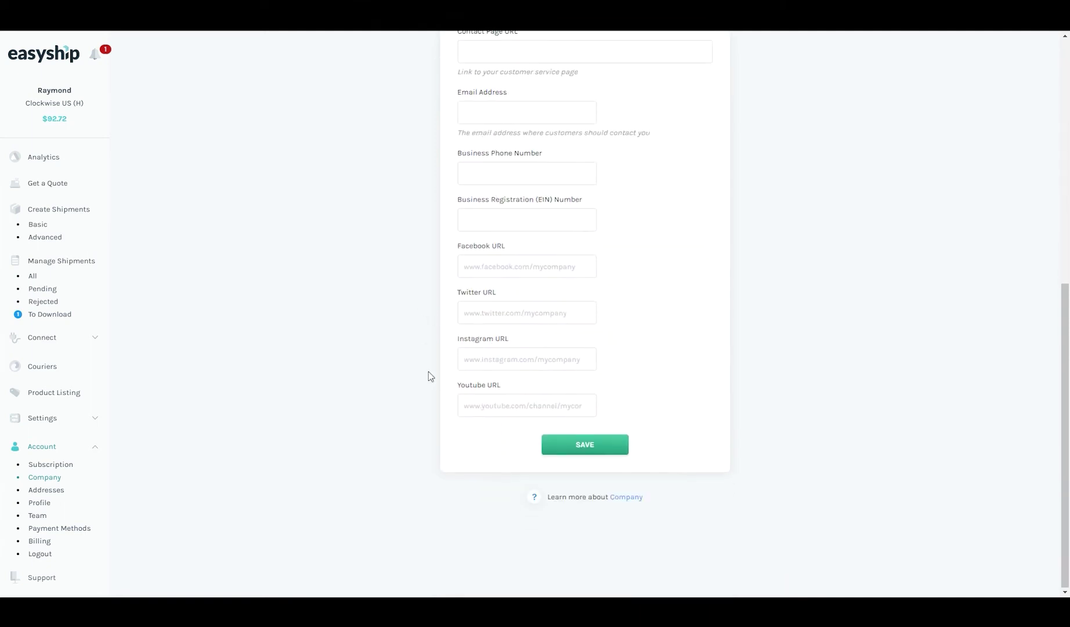
left_click(592, 449)
Preview the tracking page showing the new logo, then switch on Show contact information.
left_click(86, 419)
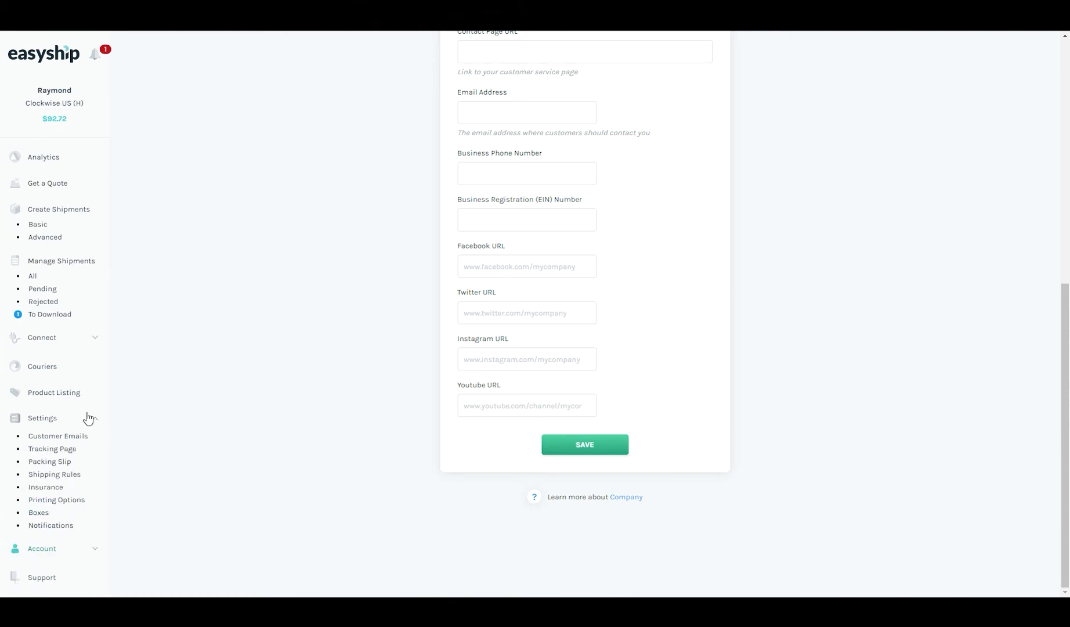
left_click(58, 449)
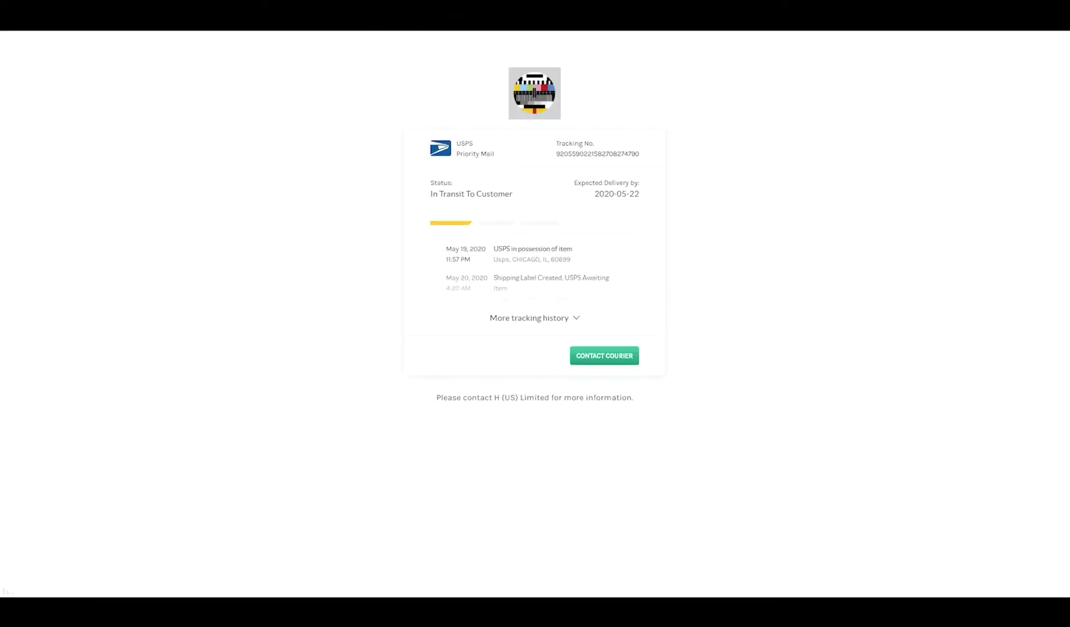
key("ctrl+w")
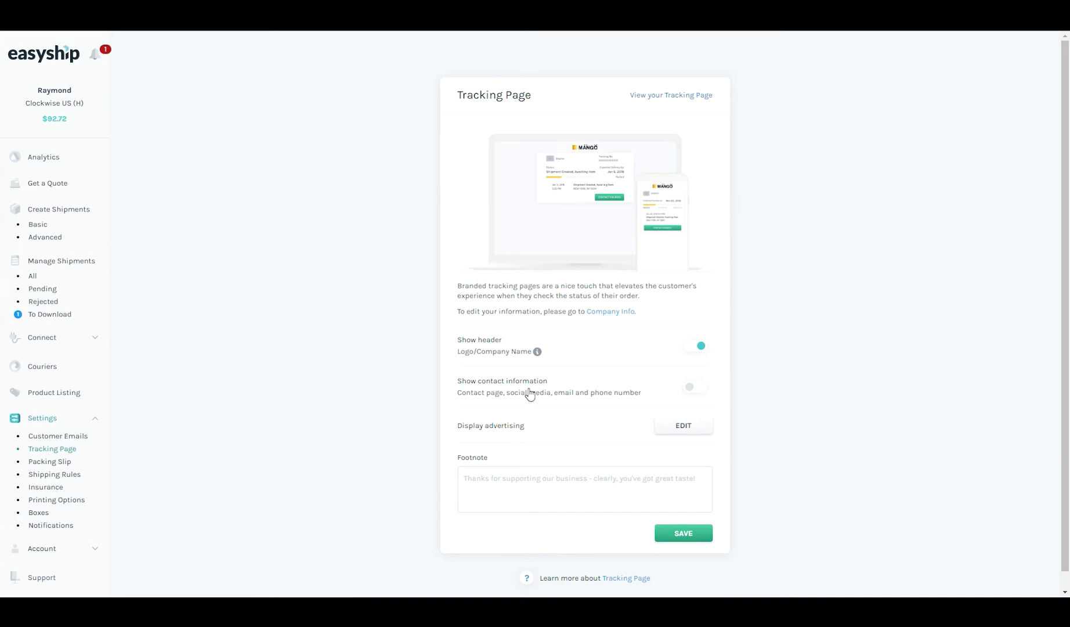
left_click(691, 390)
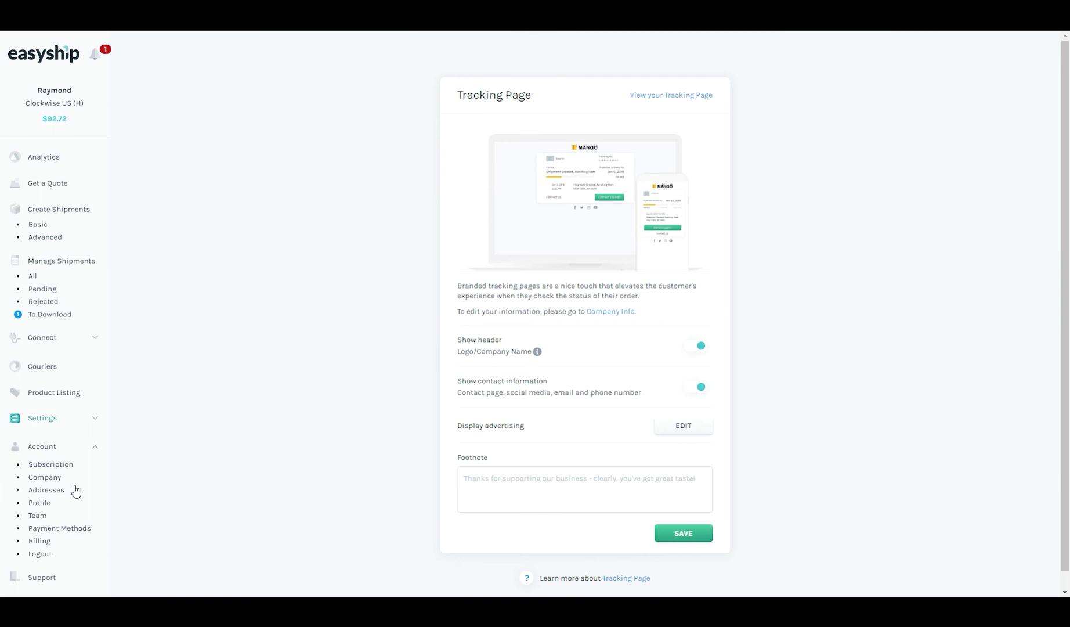
Enter the business phone number in Account > Company, save, and return to Tracking Page settings.
left_click(44, 477)
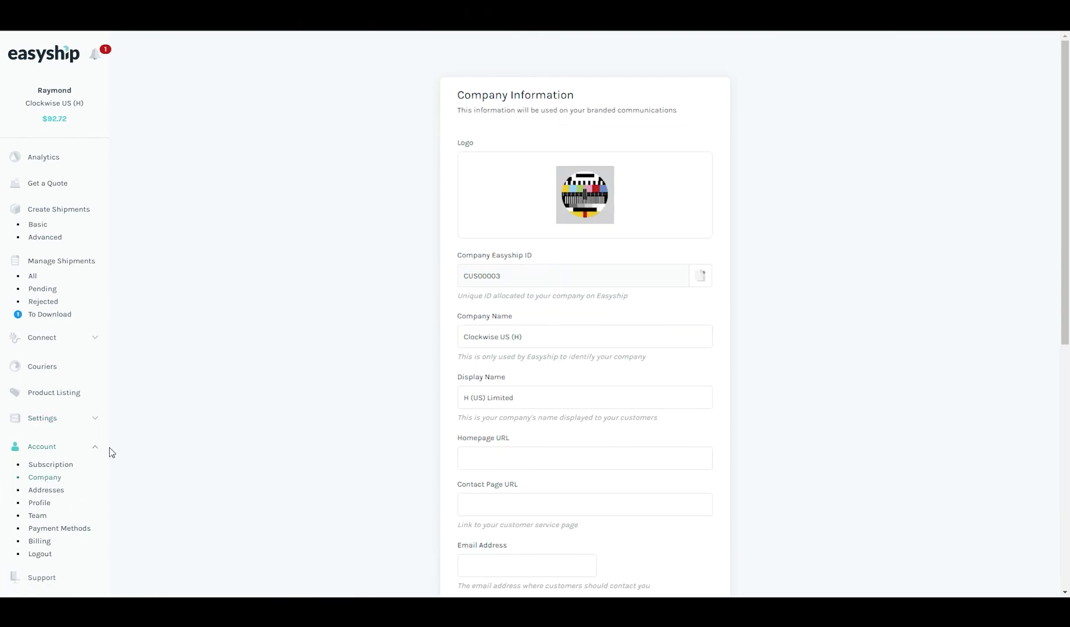
scroll(650, 429, "down", 6)
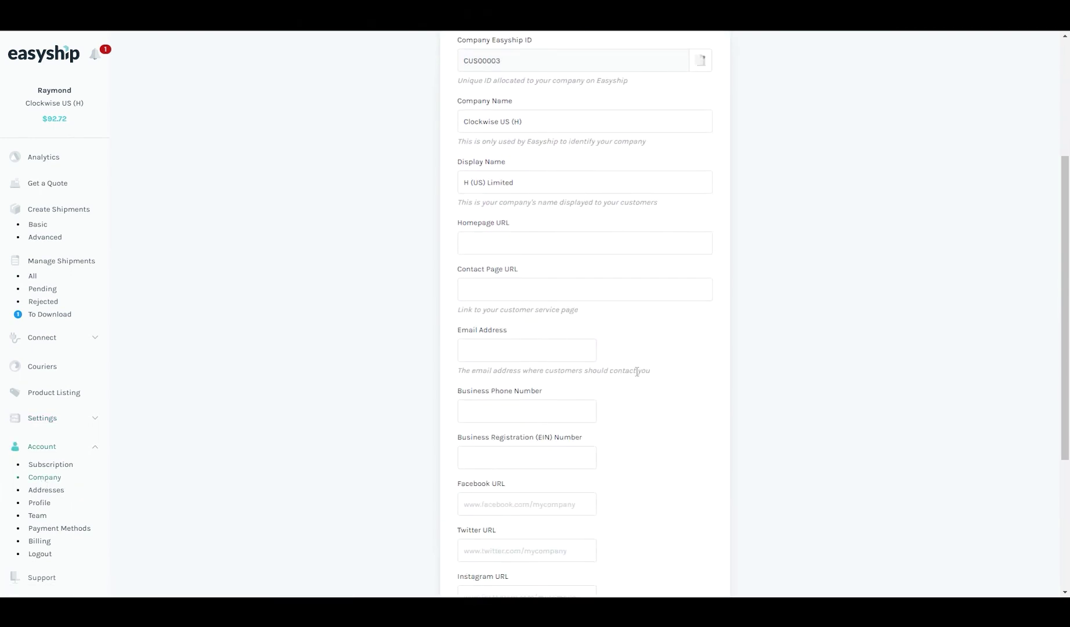
scroll(511, 349, "up", 1)
left_click(487, 339)
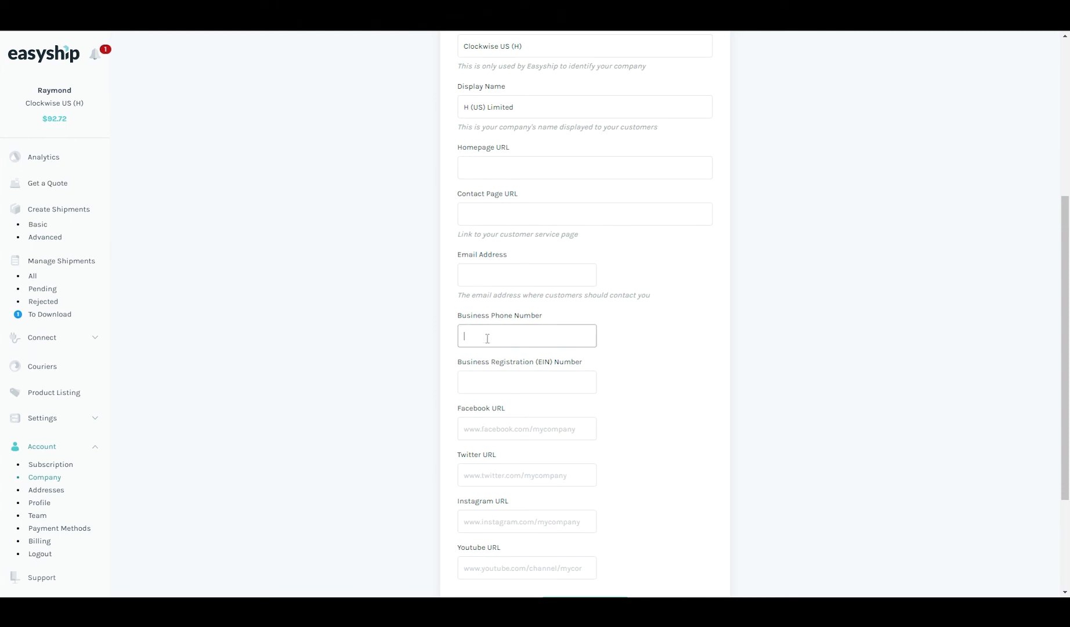
type("48484383")
scroll(391, 389, "down", 2)
scroll(390, 389, "down", 1)
left_click(603, 460)
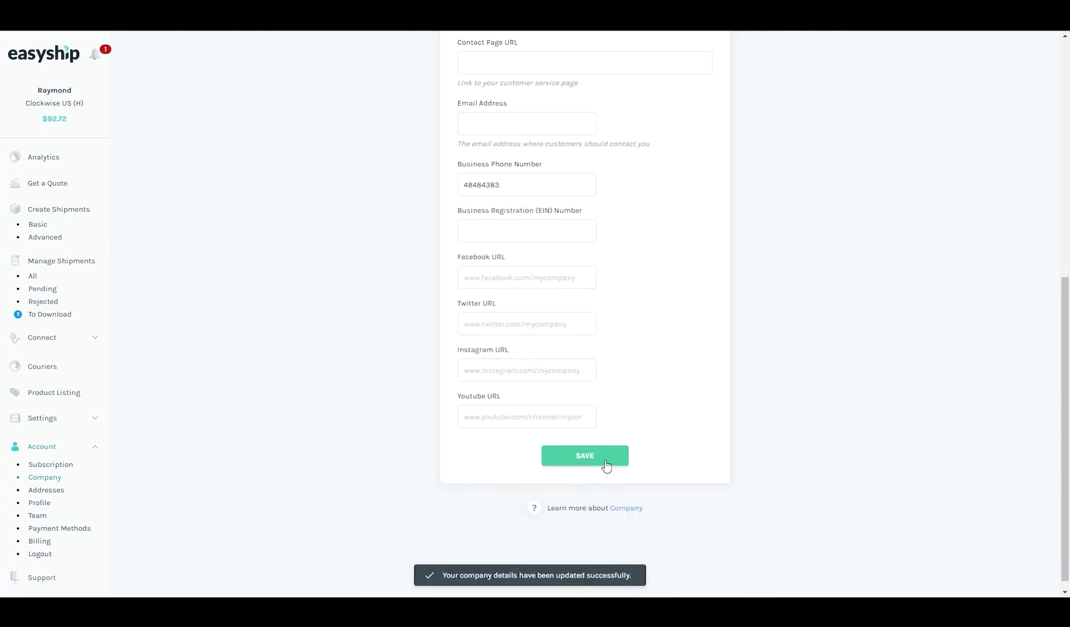
left_click(49, 417)
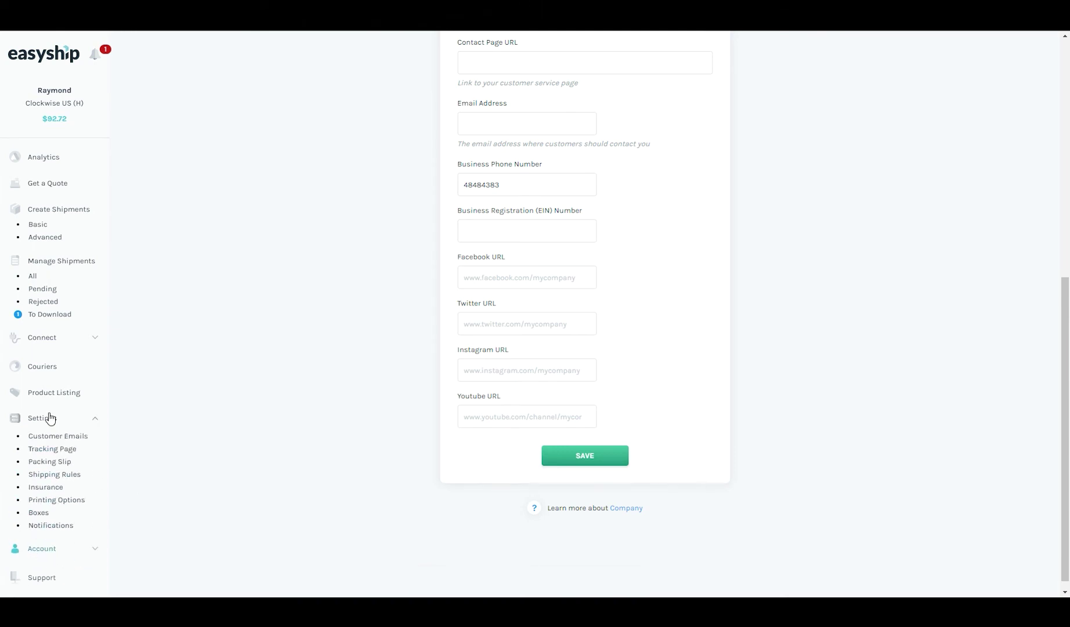
left_click(51, 448)
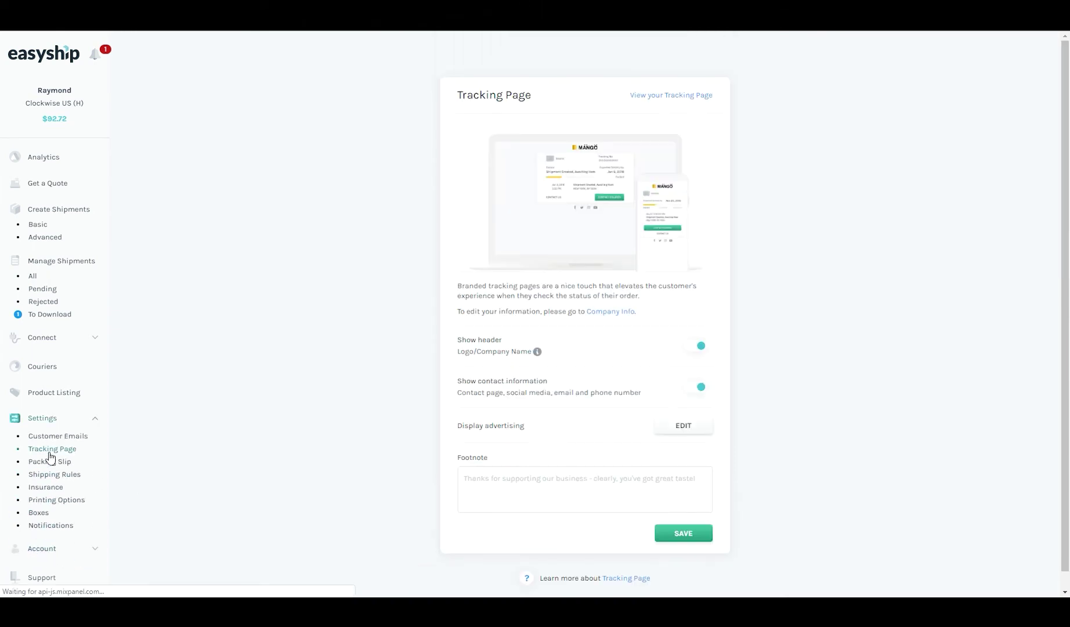
left_click(676, 98)
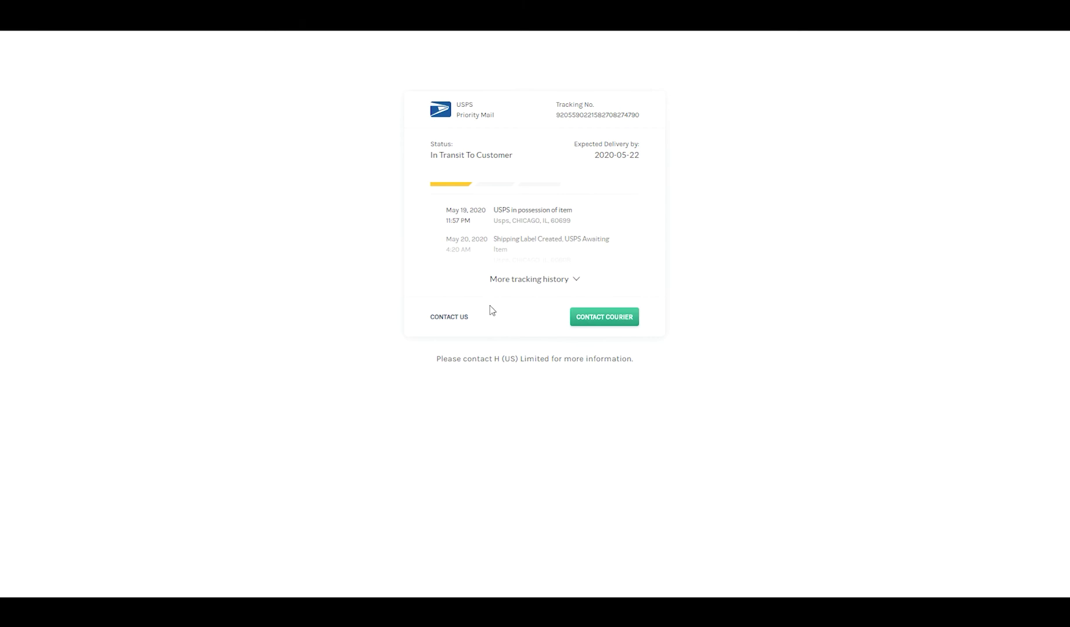
left_click(445, 321)
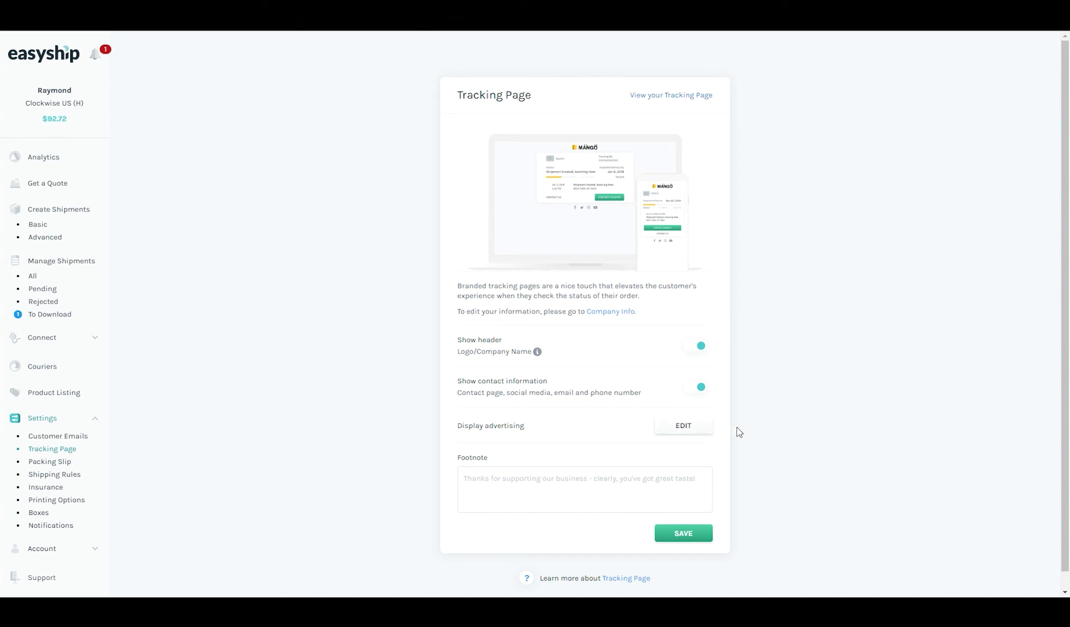
Upload the fake-advert image as the tracking page's display advert.
left_click(683, 428)
left_click(552, 297)
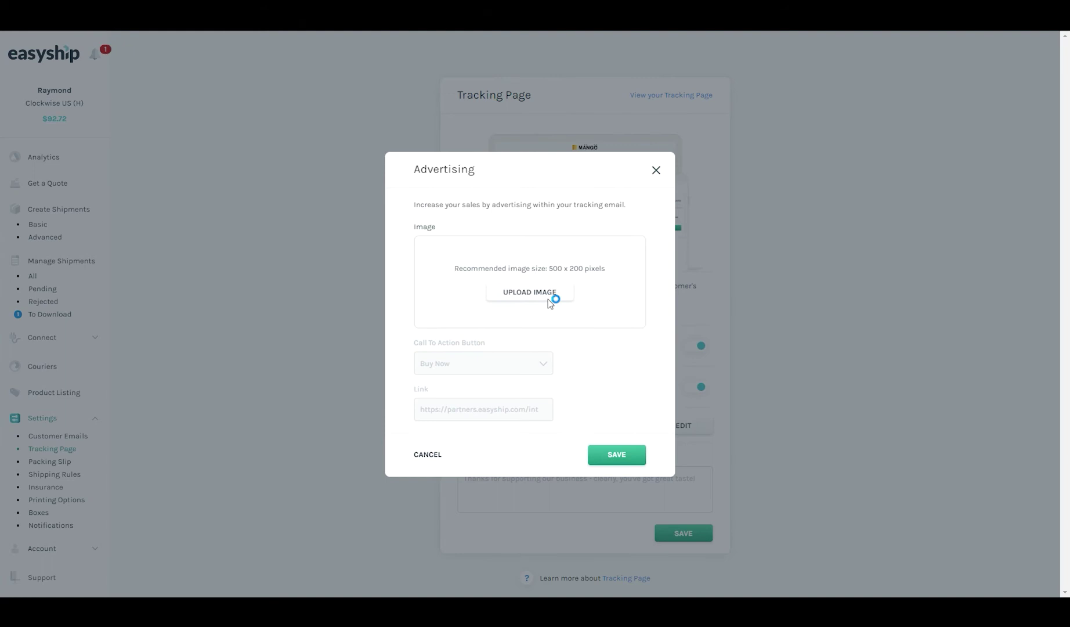
left_click(134, 70)
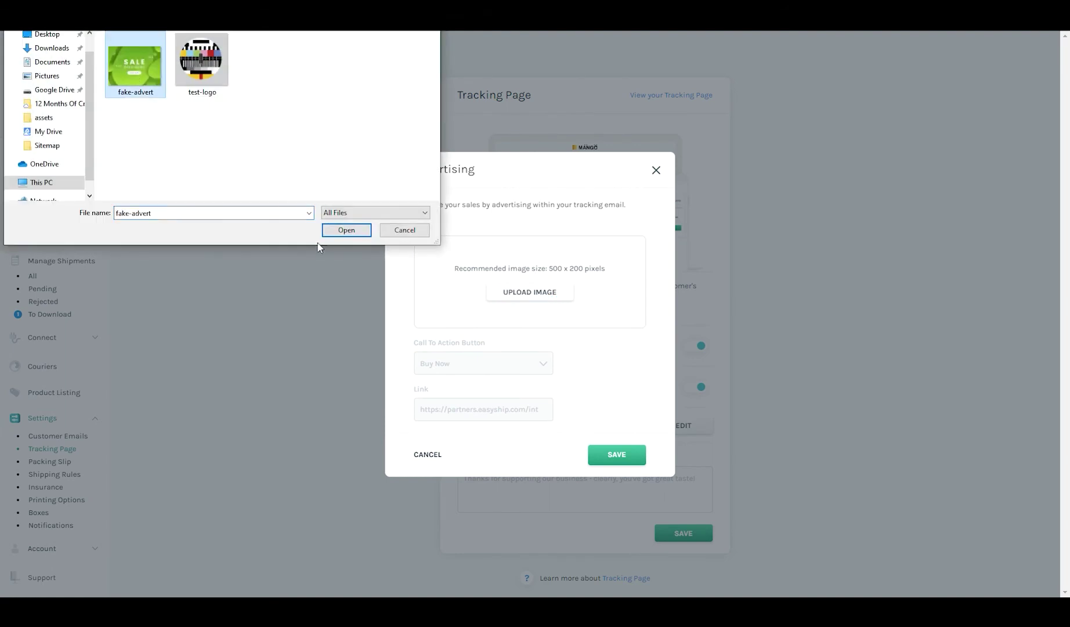
left_click(347, 231)
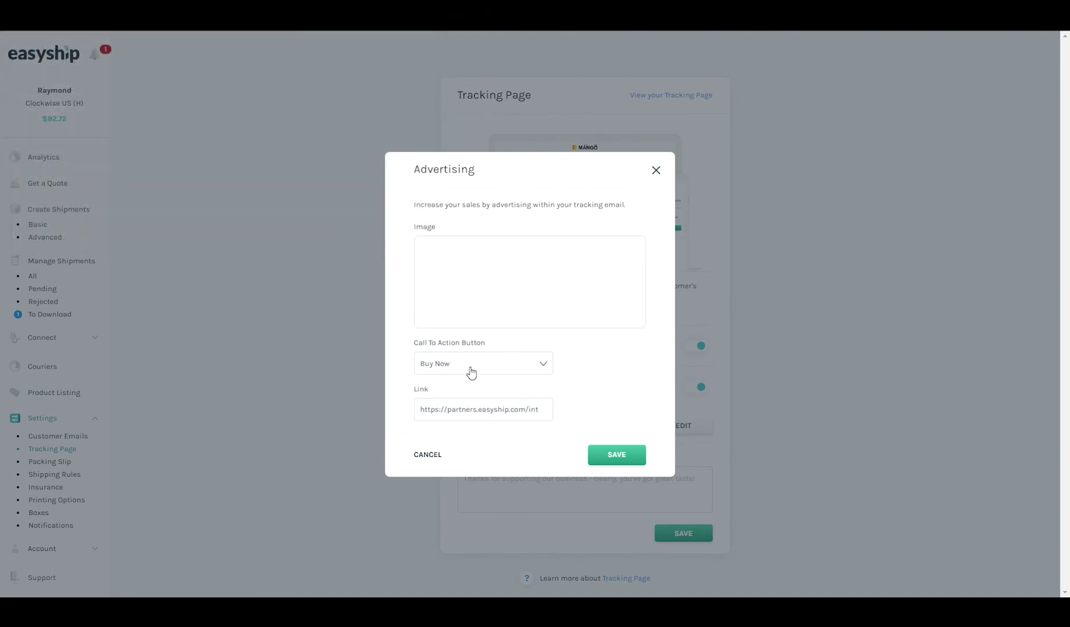
left_click(504, 366)
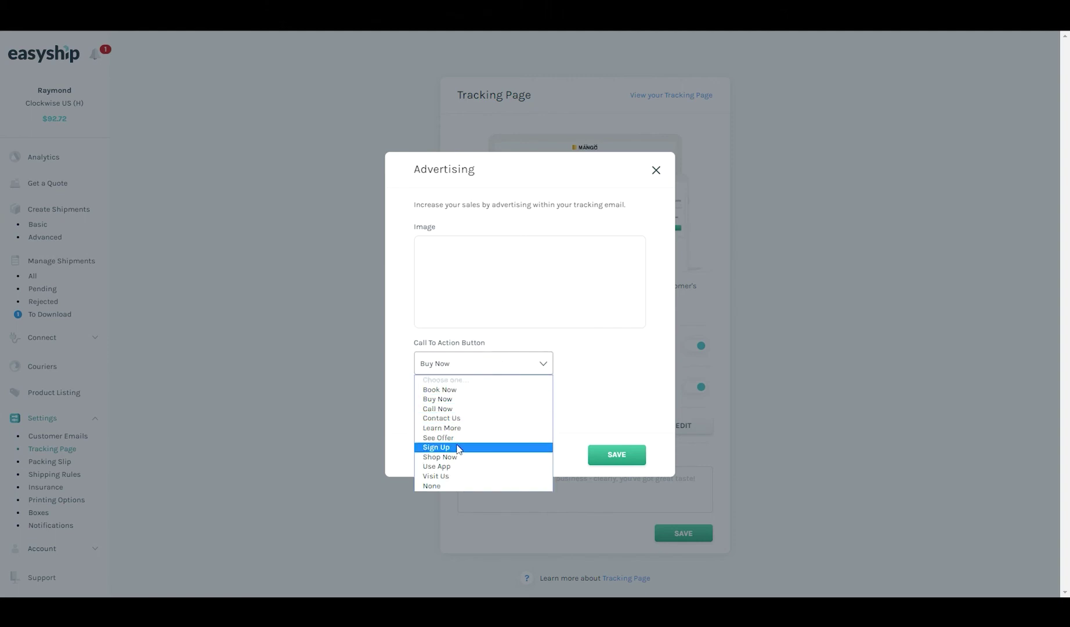
left_click(474, 458)
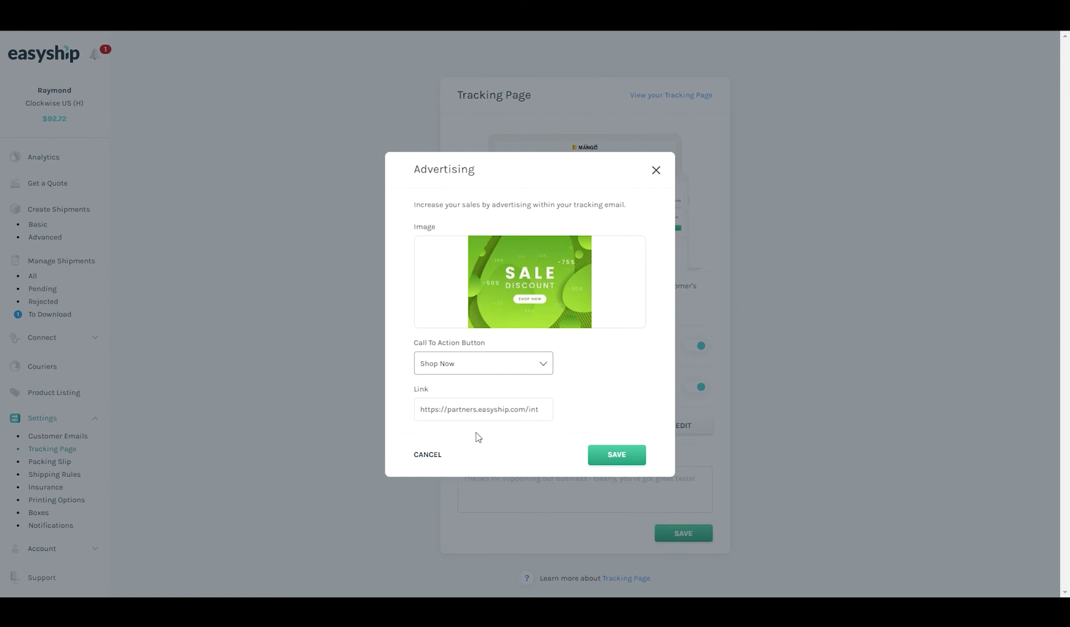
triple_click(496, 408)
key("BackSpace")
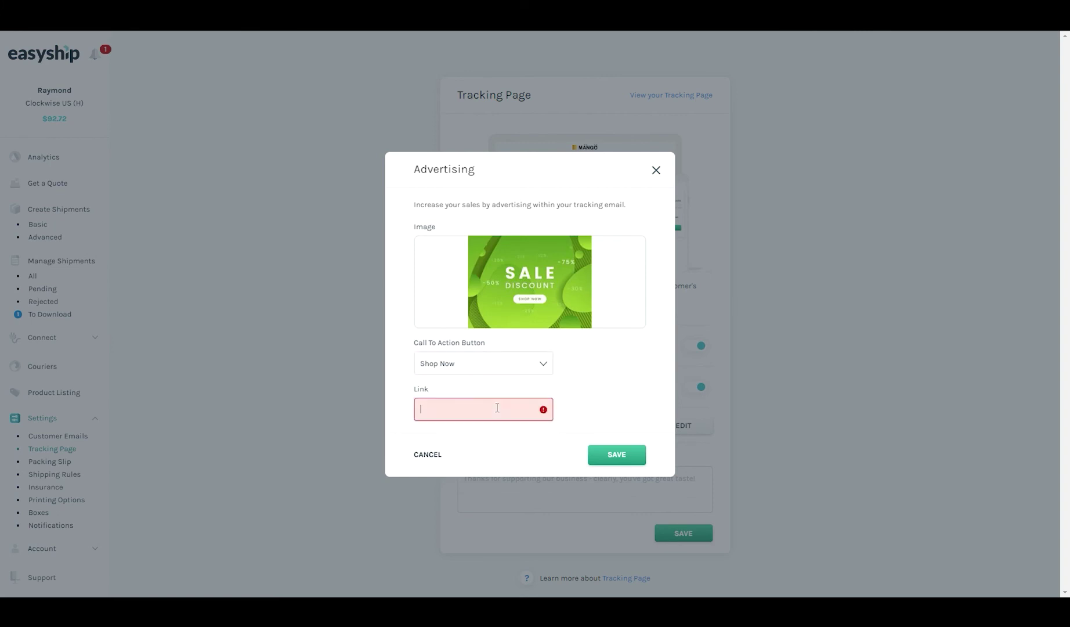
type("https://mystore.com")
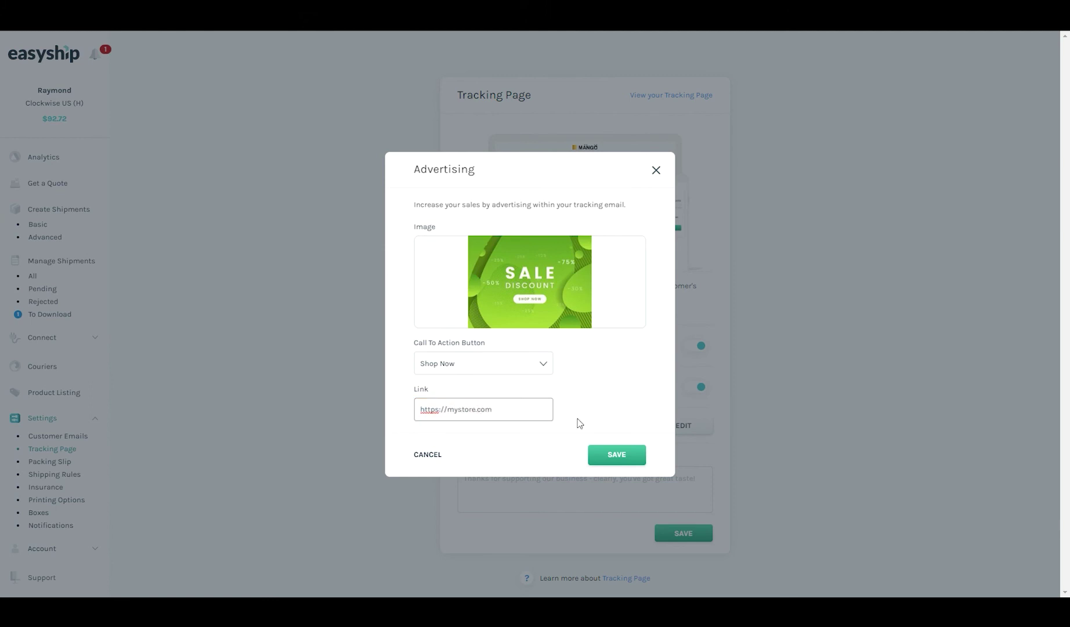
left_click(626, 461)
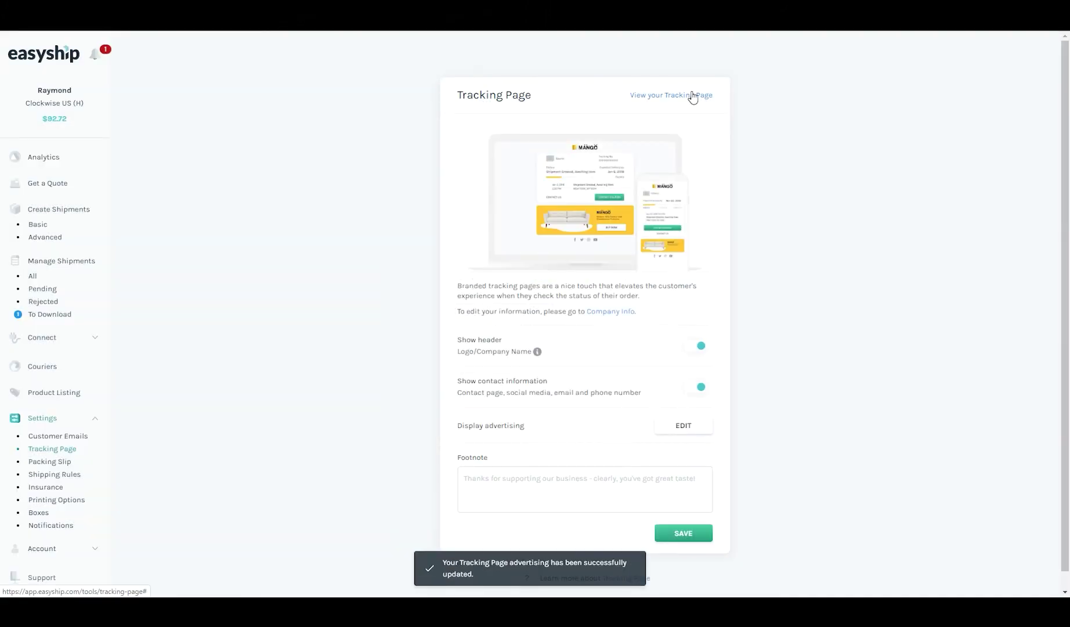
left_click(692, 97)
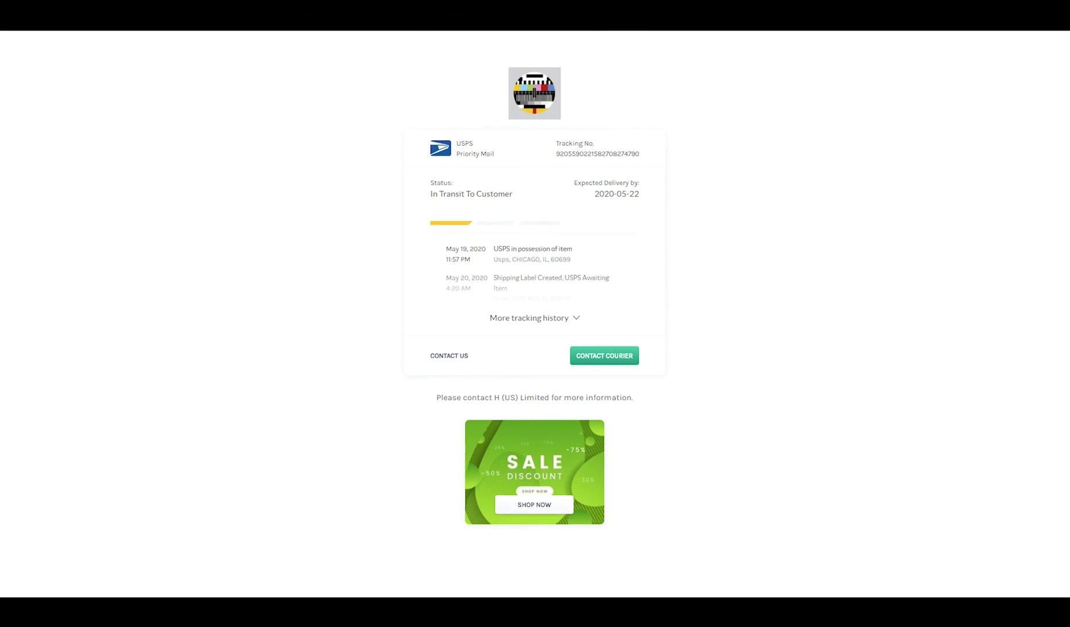
key("ctrl+w")
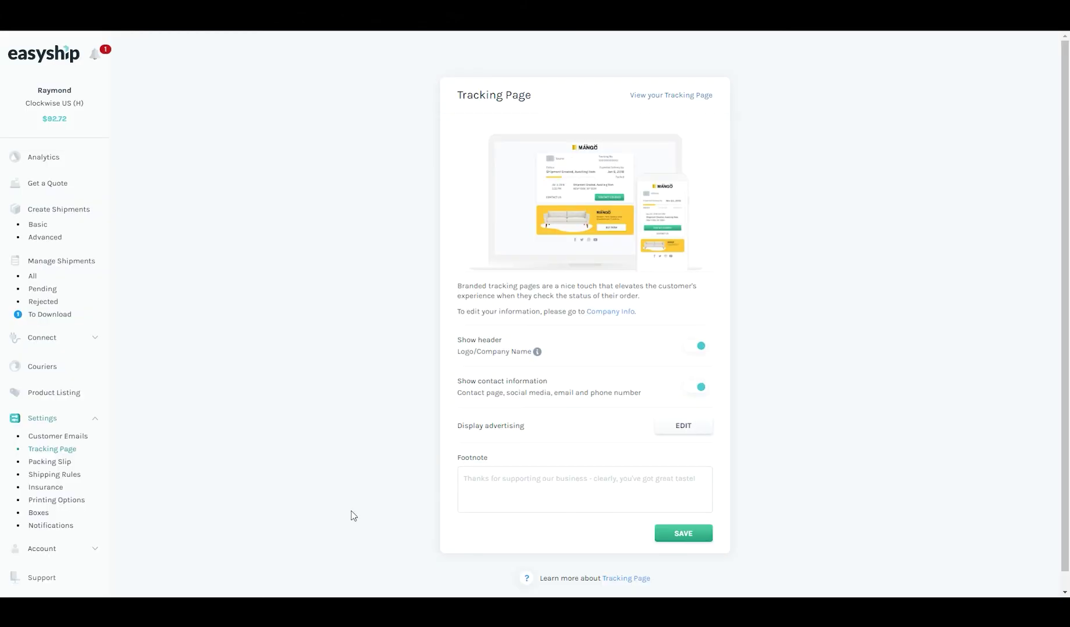
Add the footnote 'Thanks for your business!', save it, and preview the live tracking page.
left_click(514, 494)
type("Thanks for")
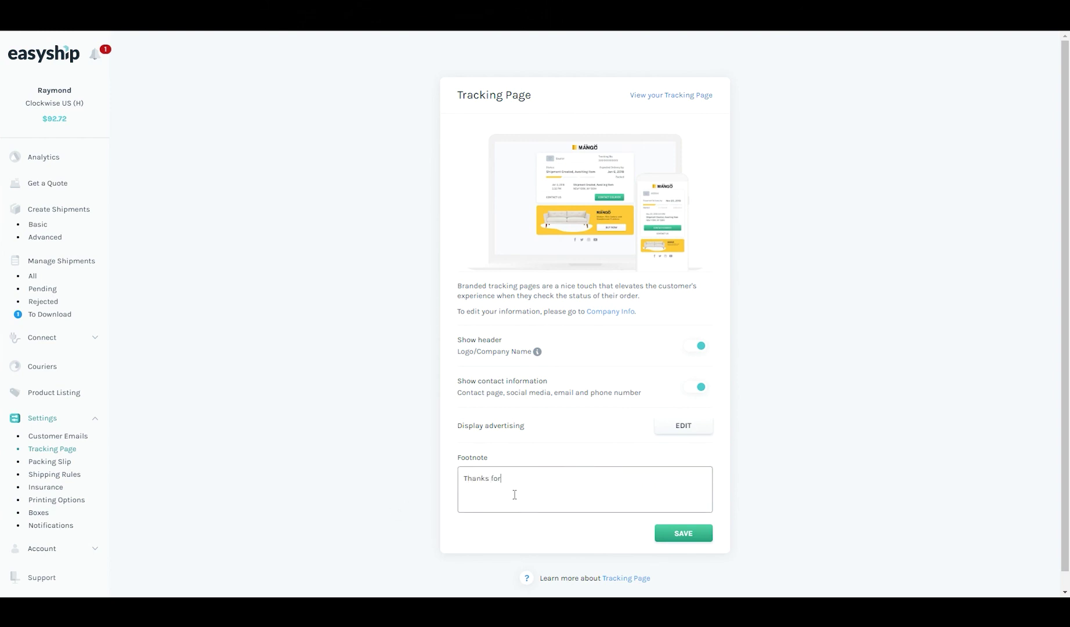
type(" your business!")
left_click(676, 537)
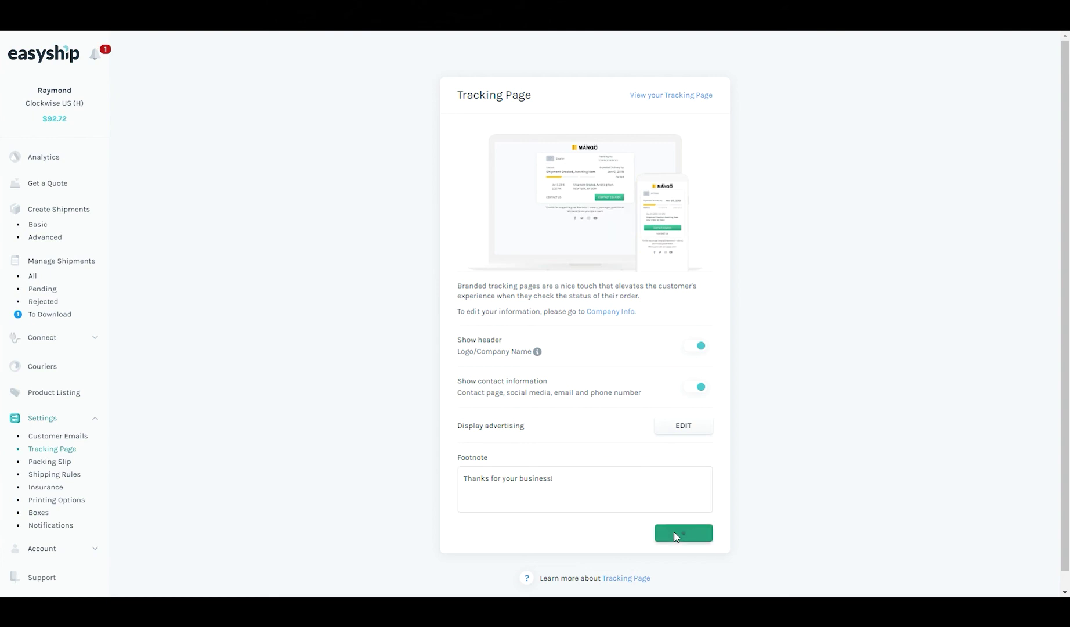
left_click(683, 96)
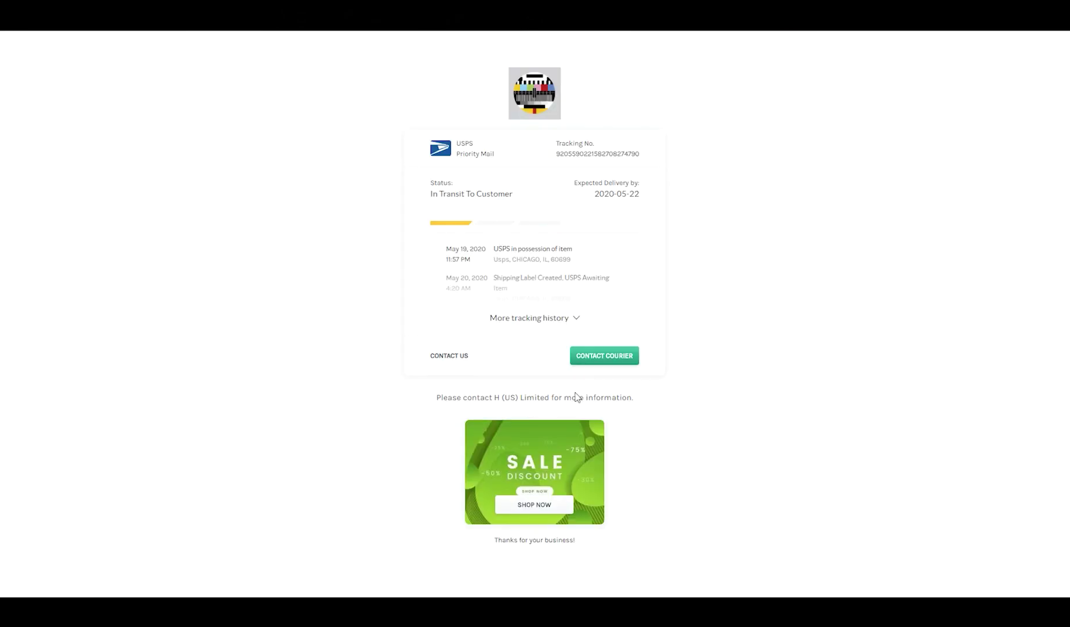
key("ctrl+w")
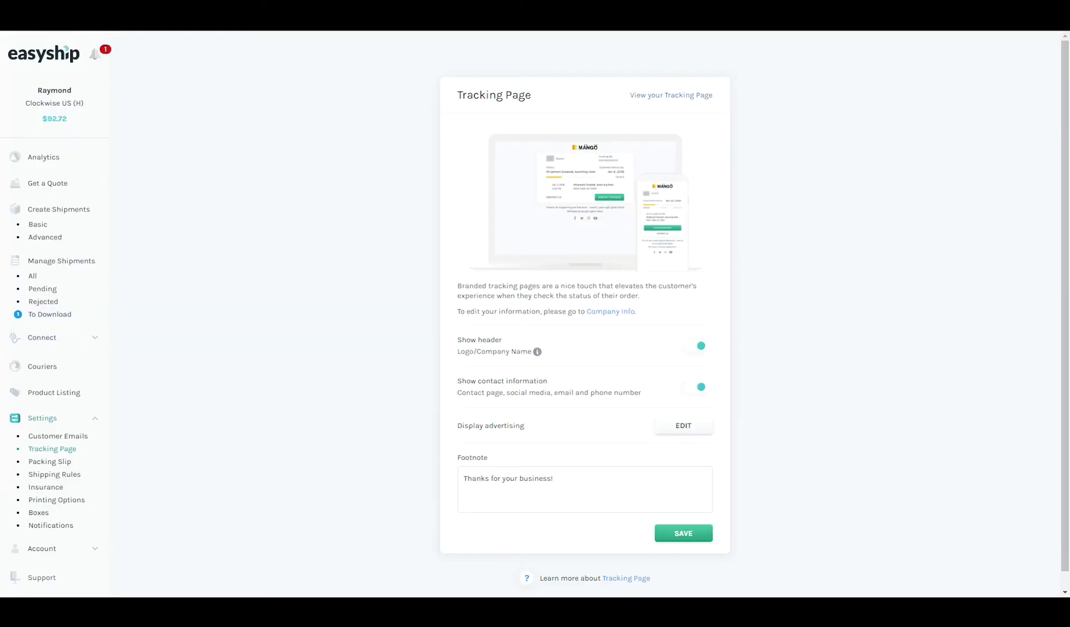
Open Customer Emails and scroll through the Tracking Email settings.
left_click(51, 437)
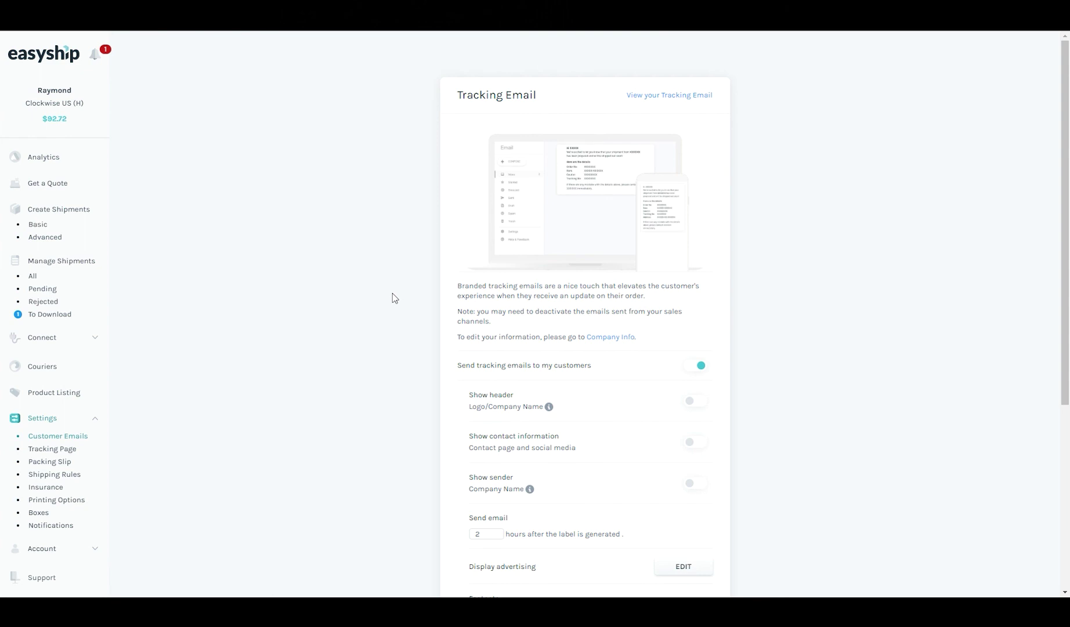
scroll(392, 293, "down", 3)
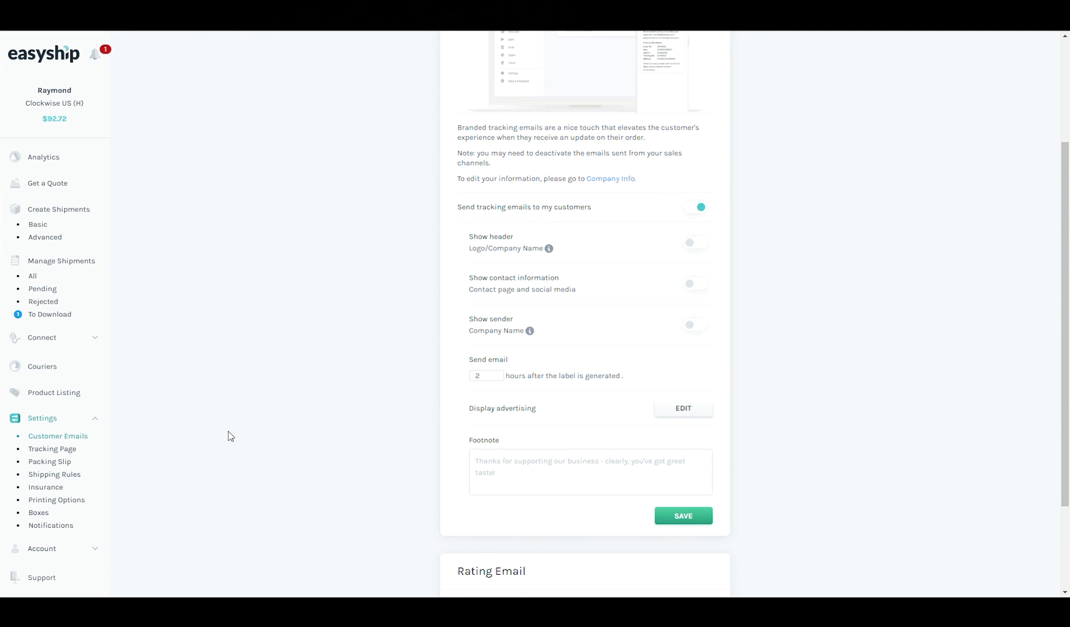
Open Settings > Packing Slip and scroll through its slip options.
left_click(51, 462)
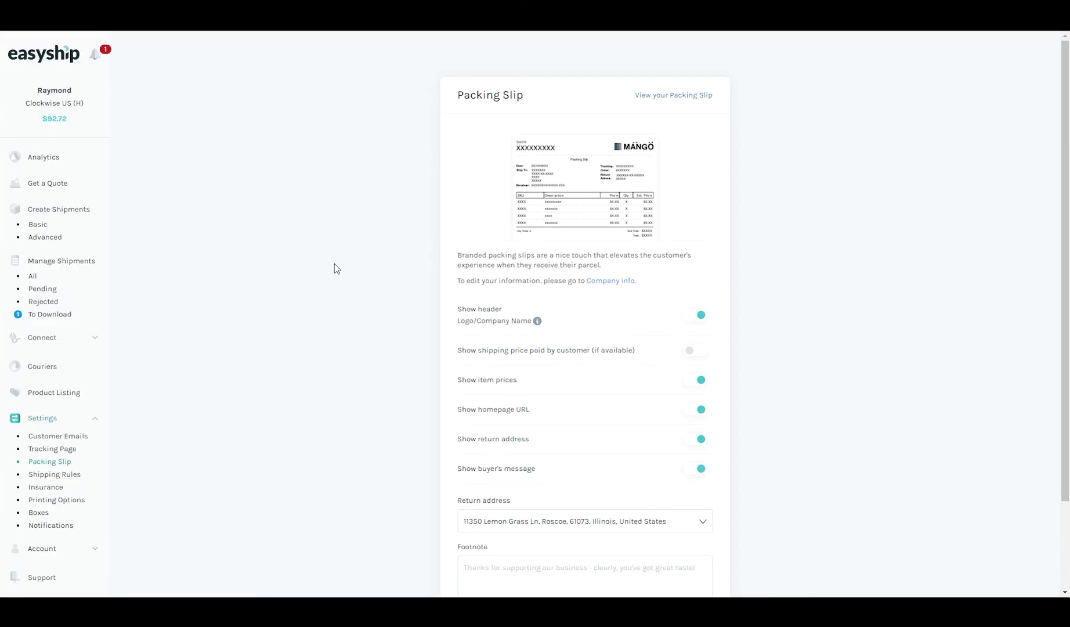
scroll(379, 388, "down", 2)
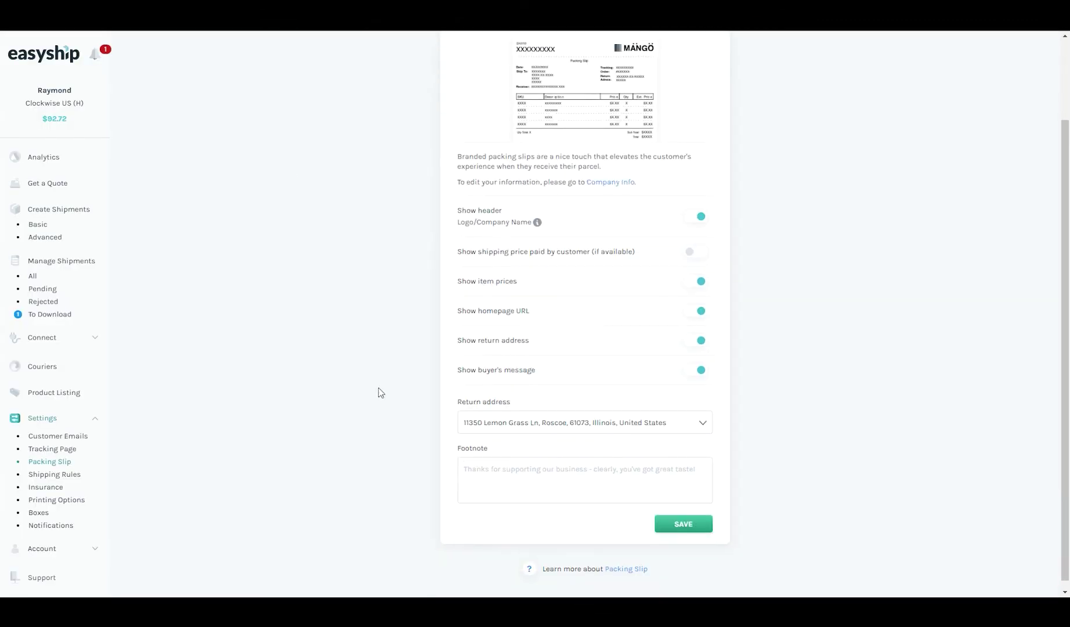
Switch back to Settings > Tracking Page to review header, contact info and footnote.
left_click(51, 449)
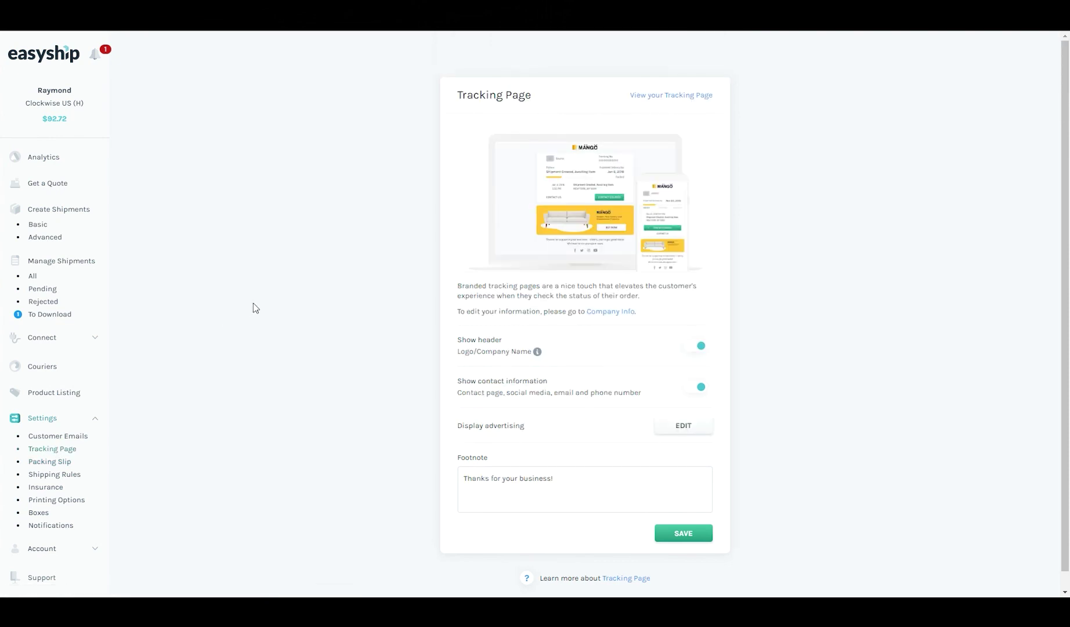